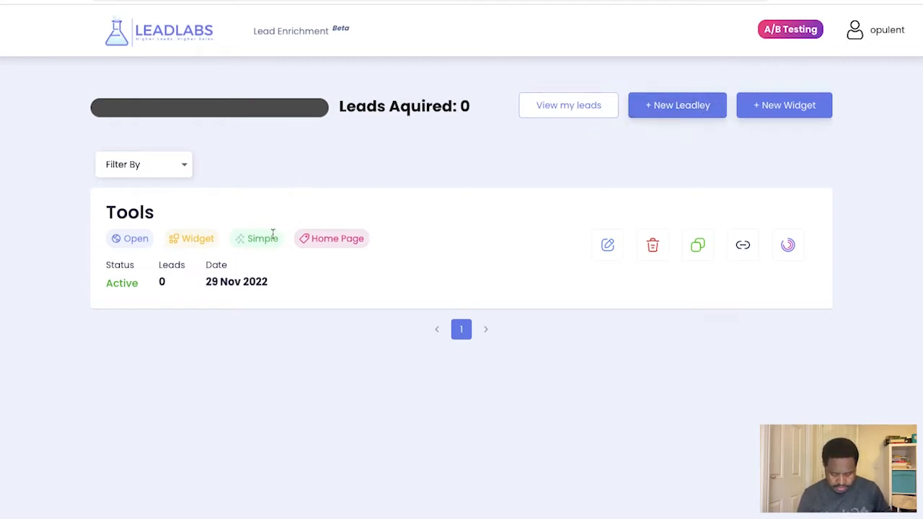
pyautogui.click(179, 167)
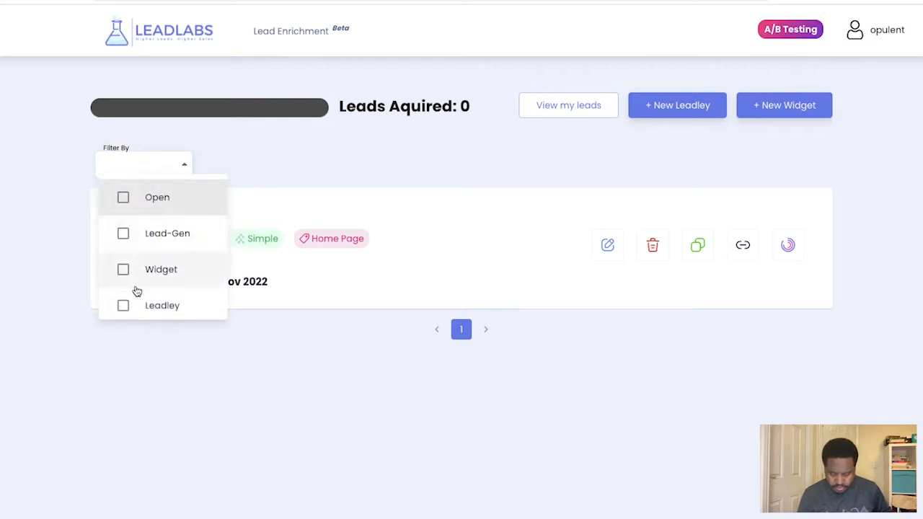
pyautogui.click(261, 181)
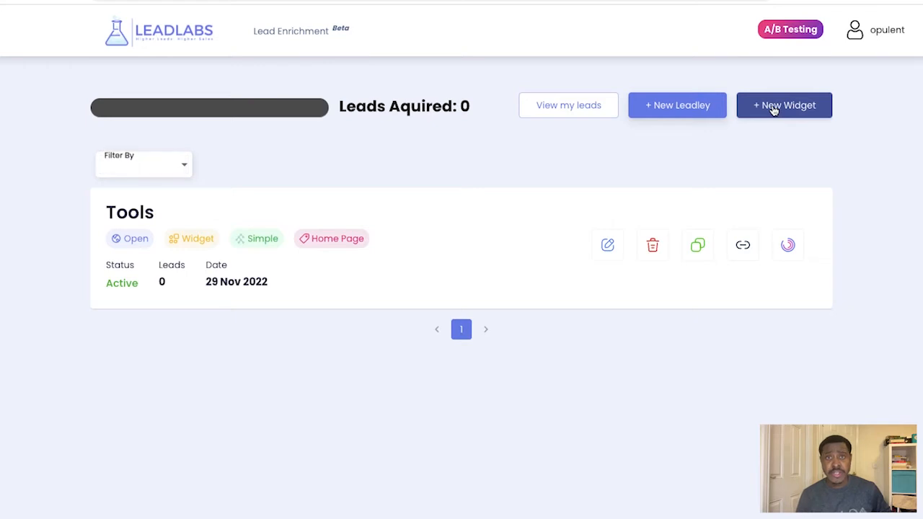
# Start a new widget with Landing Page as the source for leads and conversions.
pyautogui.click(773, 108)
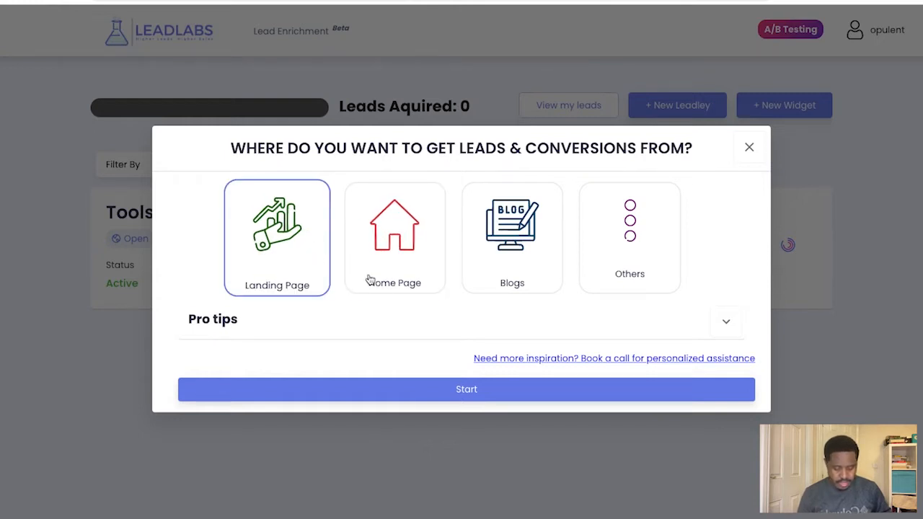
pyautogui.click(305, 255)
pyautogui.click(320, 385)
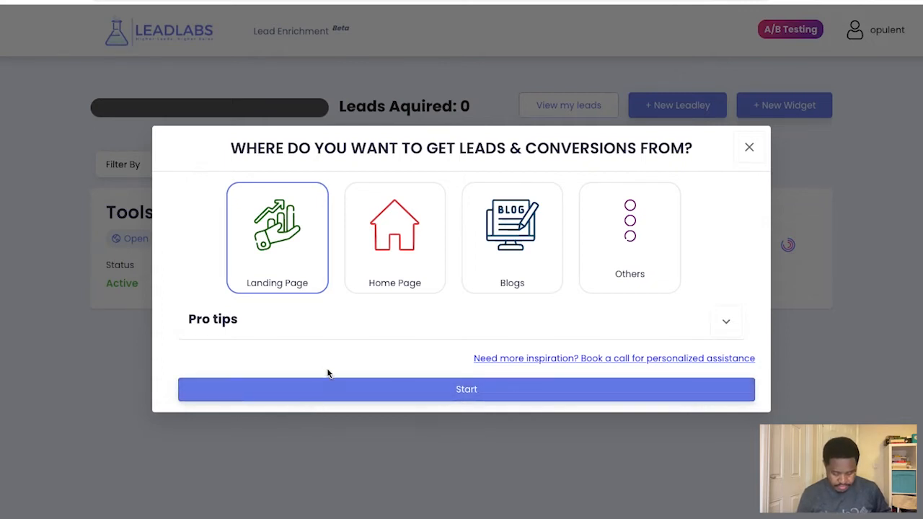
pyautogui.click(332, 394)
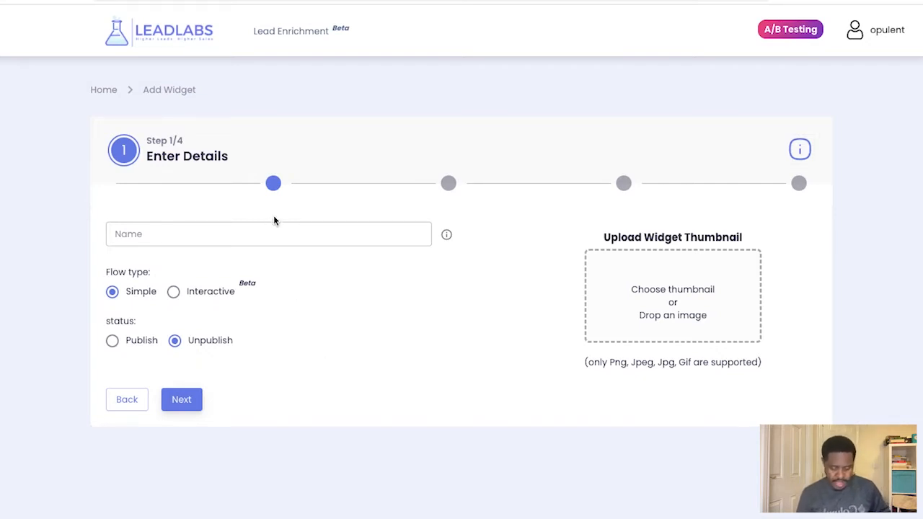
# Name the widget opulent and set its status to Publish.
pyautogui.click(221, 232)
pyautogui.write('opulent')
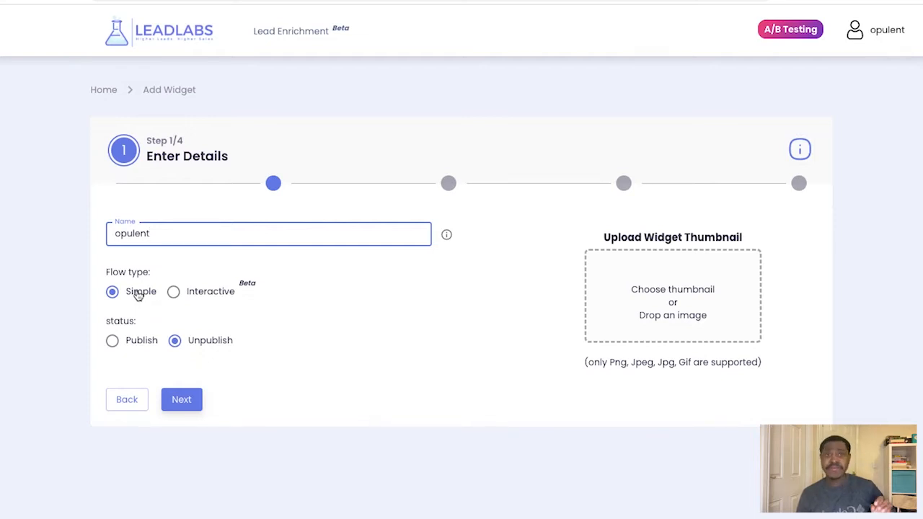
pyautogui.click(116, 344)
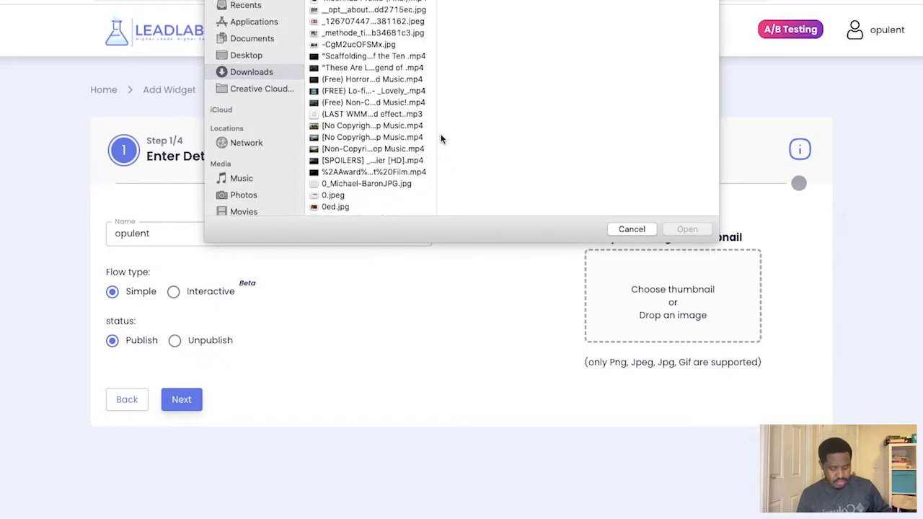
# Upload logo 1.jpeg from Downloads as the widget thumbnail and proceed to the media library.
pyautogui.write('logo')
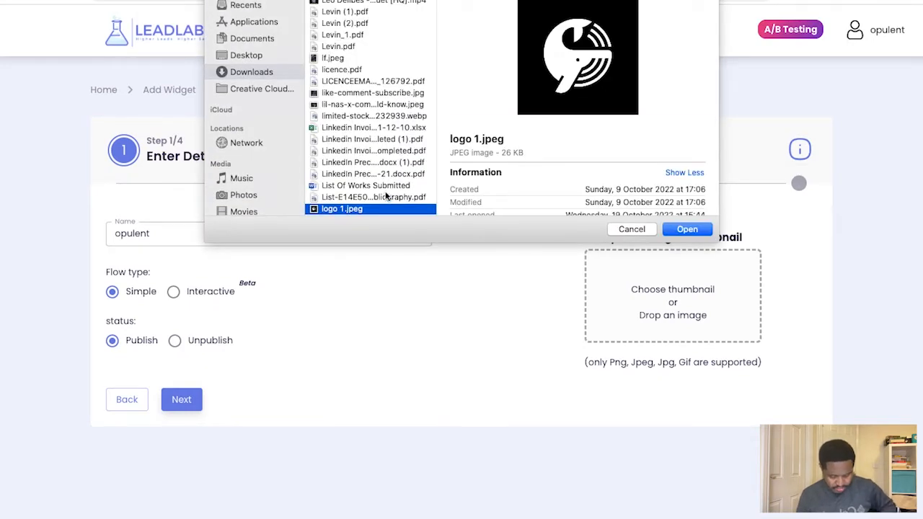
pyautogui.press('Return')
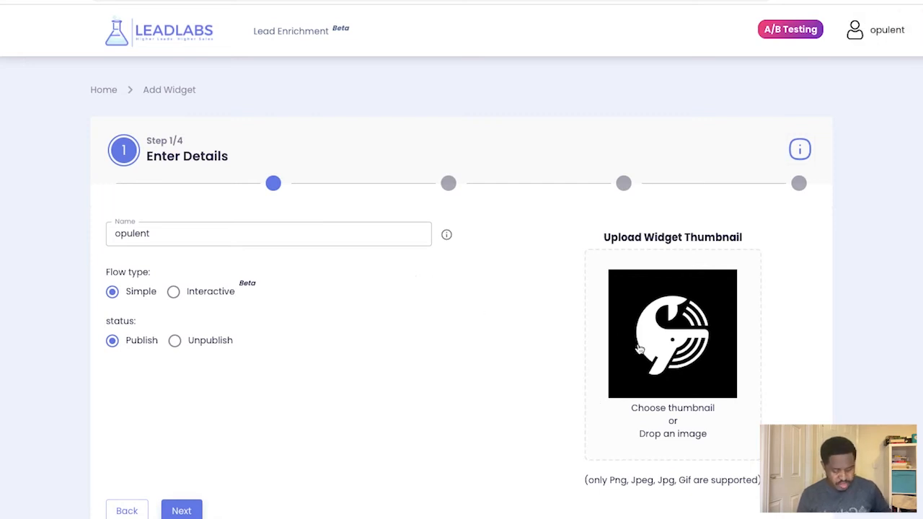
pyautogui.scroll(-1, 641, 357)
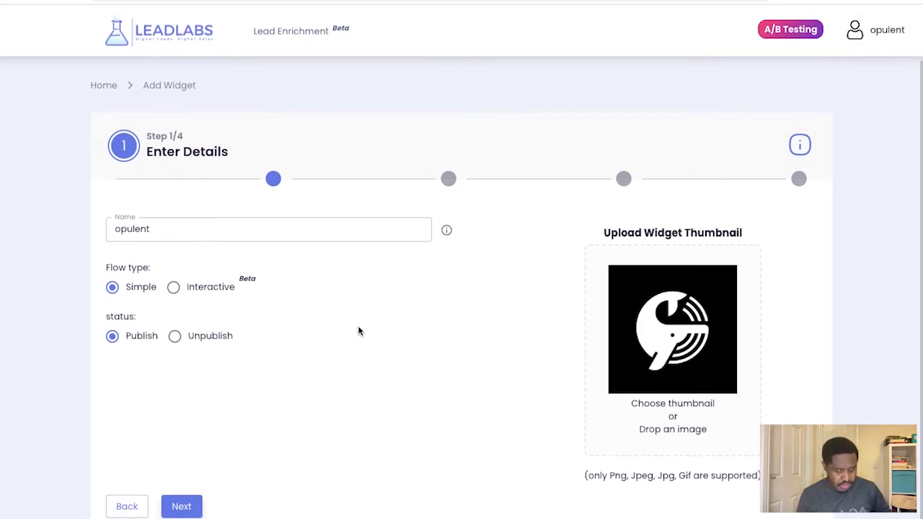
pyautogui.click(181, 507)
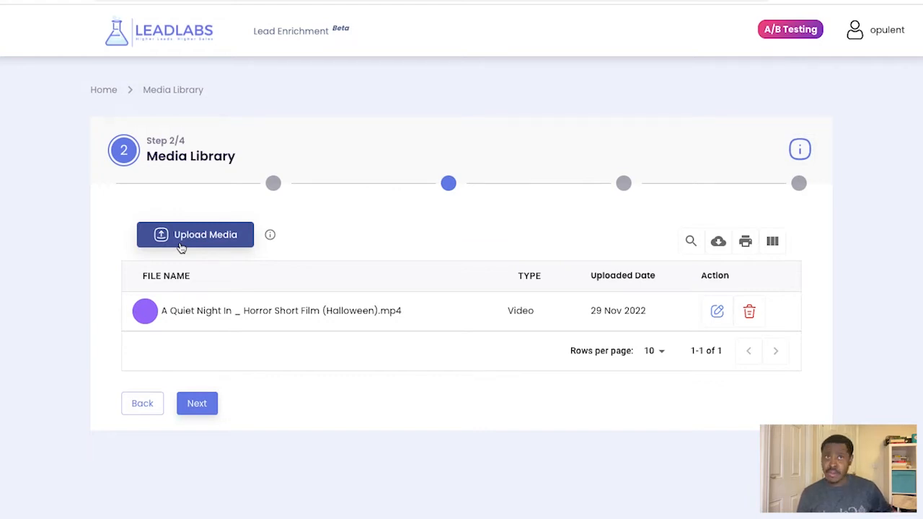
# Continue from the media library to the widget content without uploading new media.
pyautogui.click(181, 244)
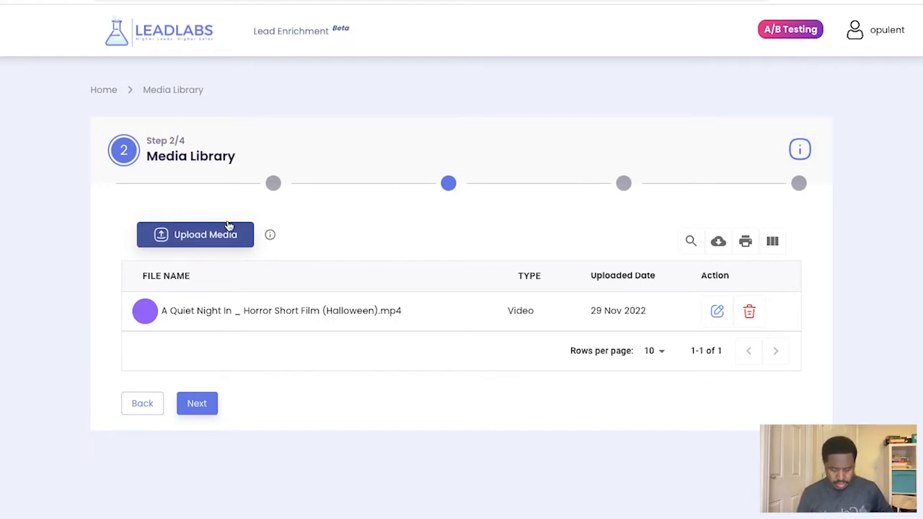
pyautogui.click(630, 229)
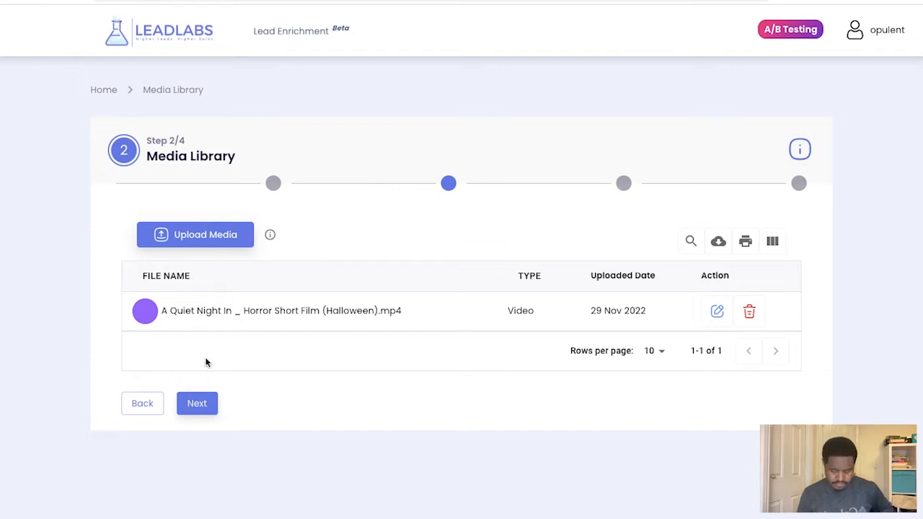
pyautogui.click(195, 404)
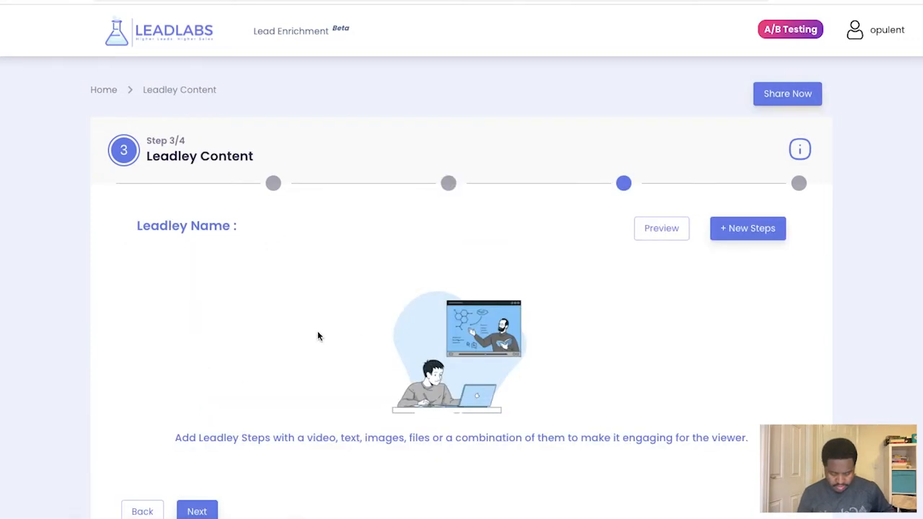
# Start a new widget content step named op with its status set to Publish.
pyautogui.scroll(-2, 360, 310)
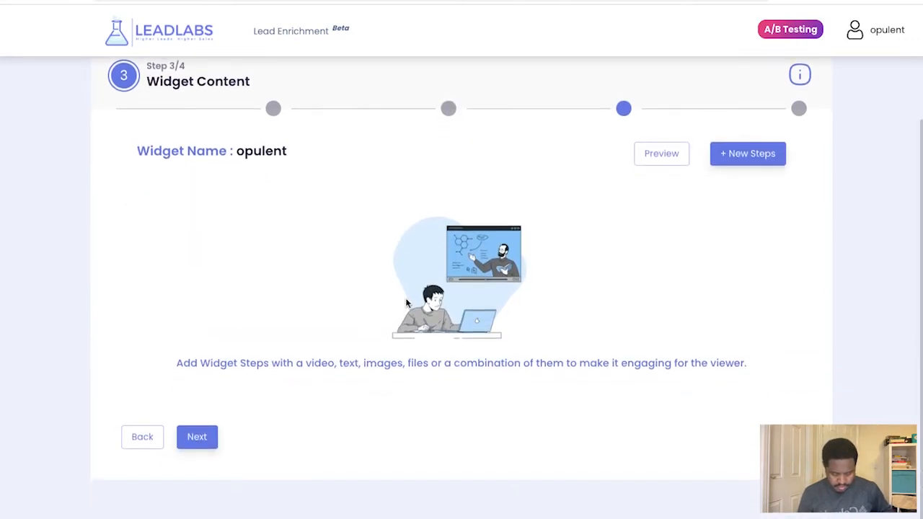
pyautogui.click(741, 159)
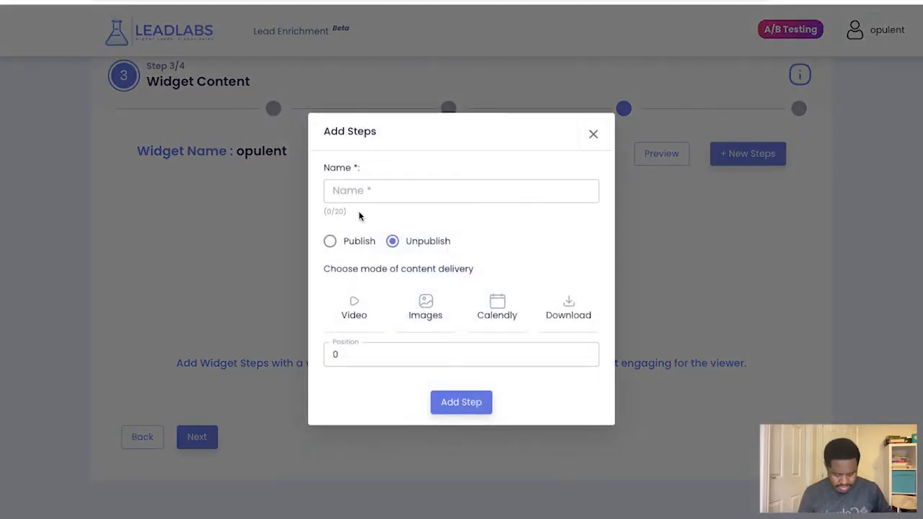
pyautogui.click(330, 240)
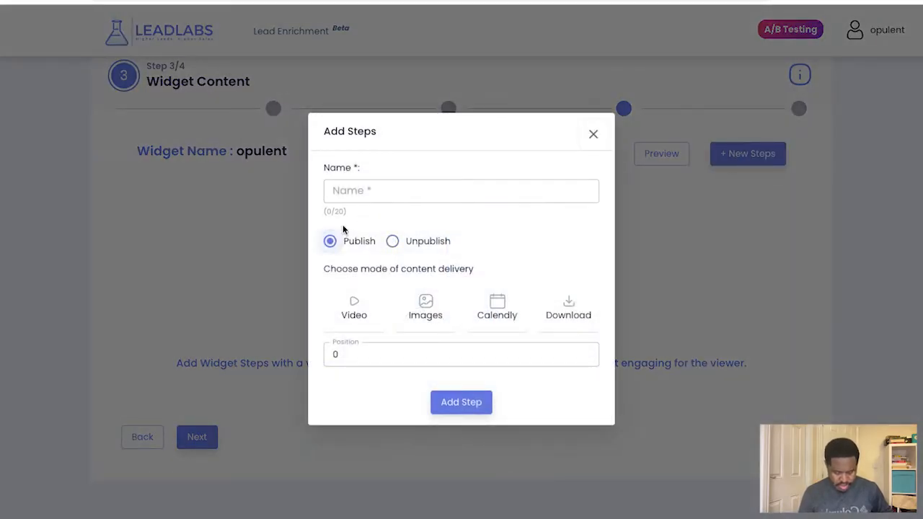
pyautogui.click(369, 199)
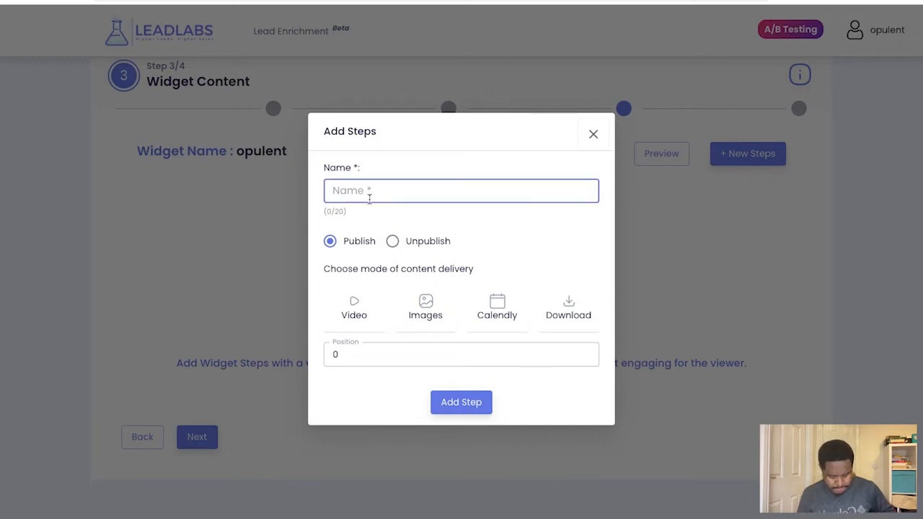
pyautogui.write('op')
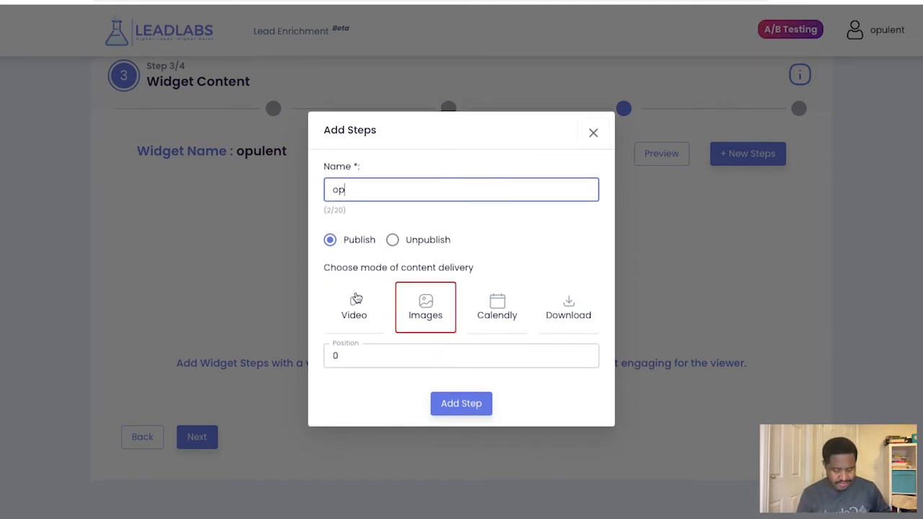
# Look through the content delivery modes for the step and choose Video.
pyautogui.click(334, 299)
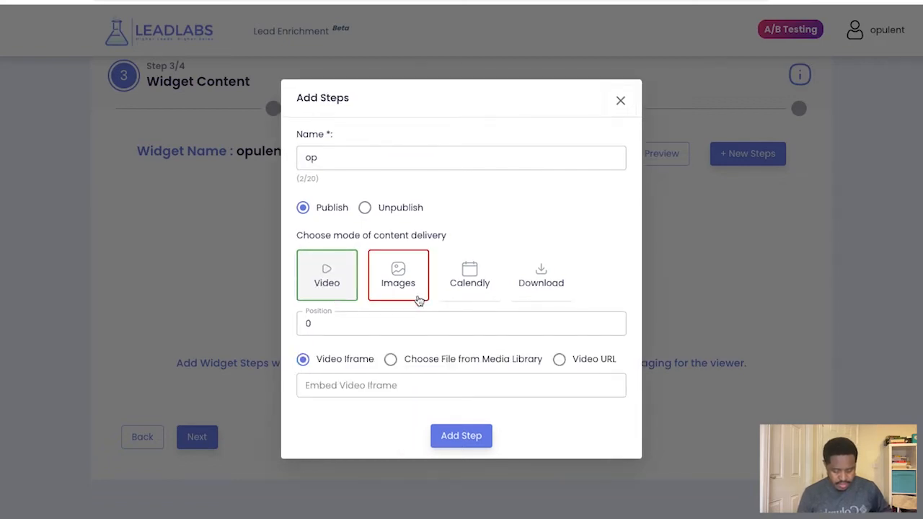
pyautogui.click(412, 293)
pyautogui.click(495, 296)
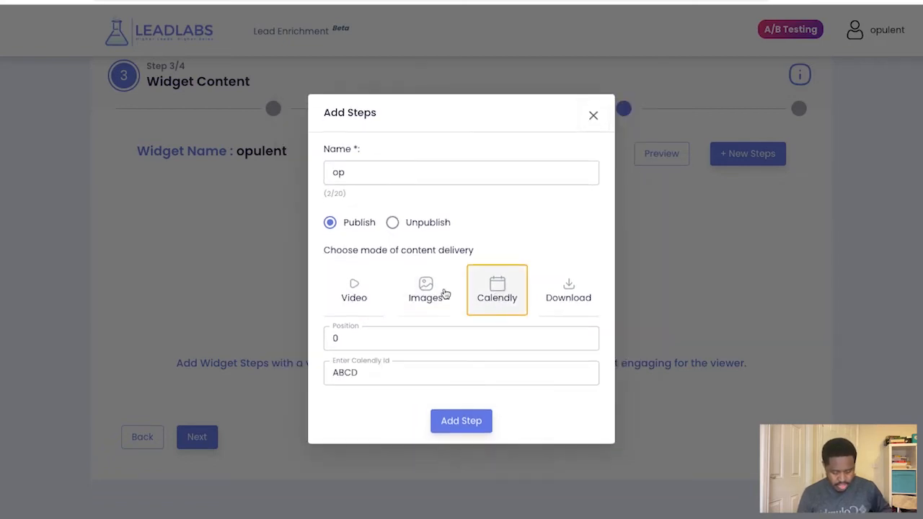
pyautogui.click(354, 287)
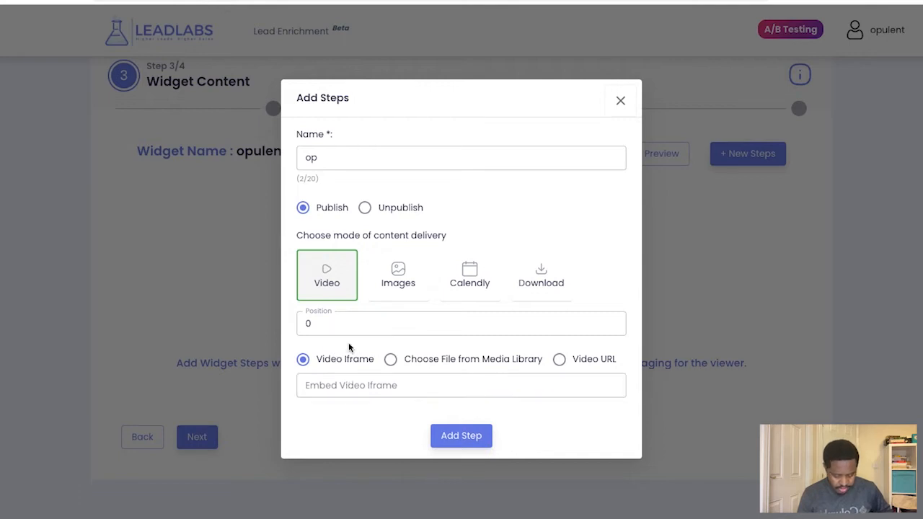
# Use A Quiet Night In _ Horror Short Film (Halloween).mp4 from the media library as the step's video and add the step.
pyautogui.click(412, 360)
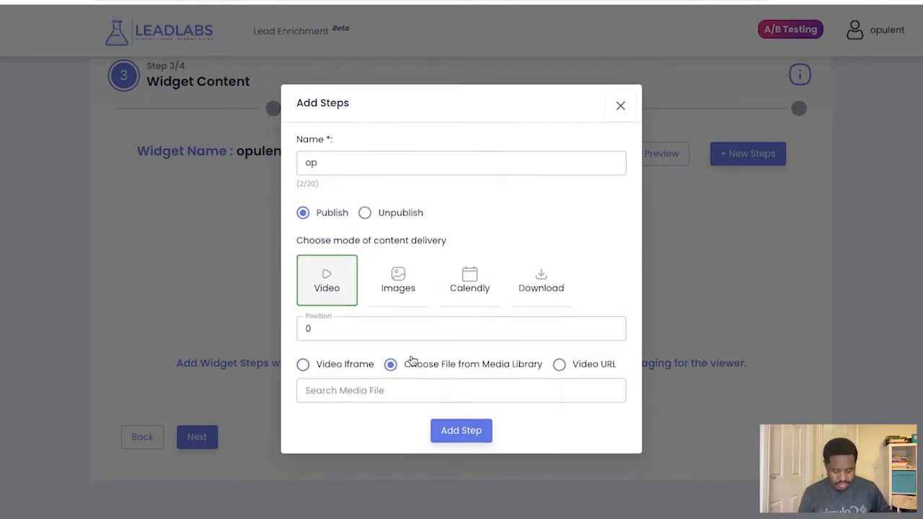
pyautogui.click(415, 389)
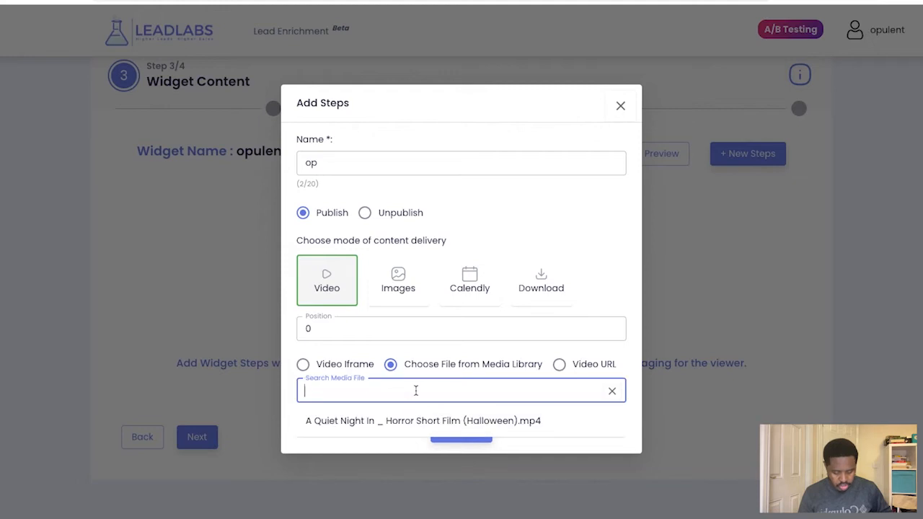
pyautogui.click(382, 431)
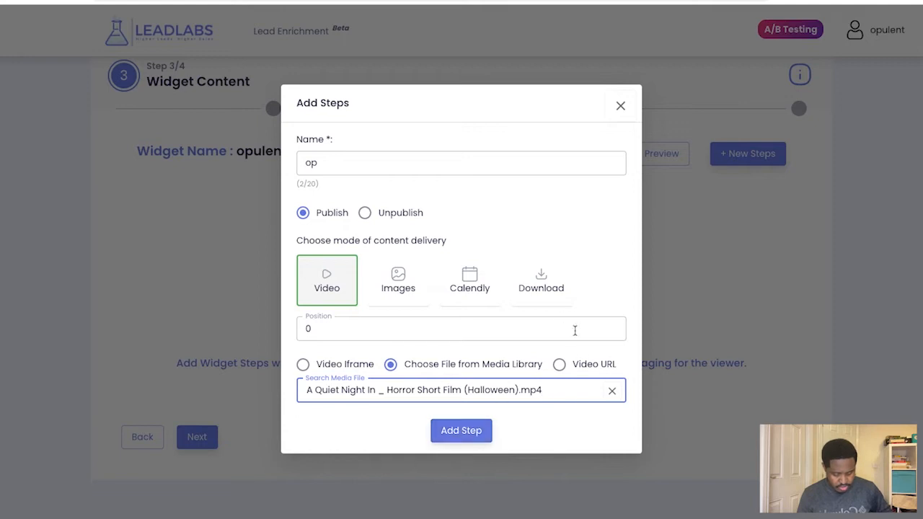
pyautogui.click(559, 364)
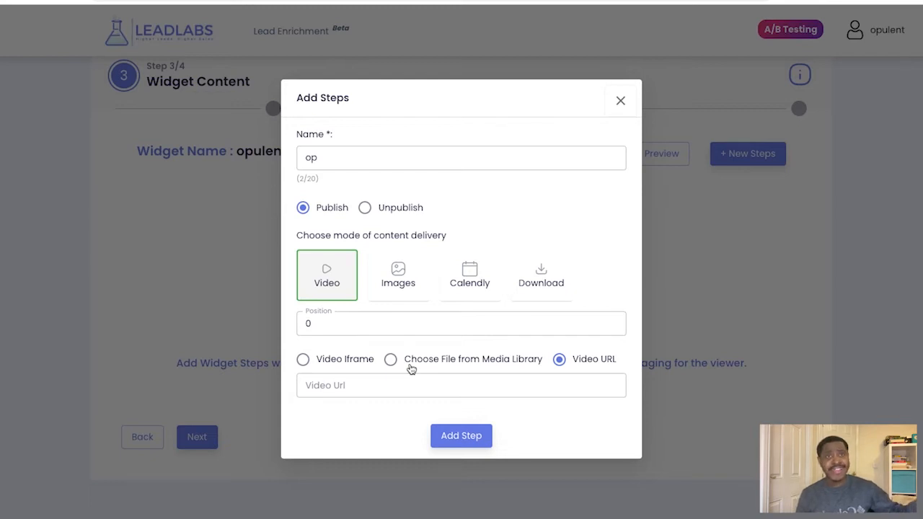
pyautogui.click(411, 368)
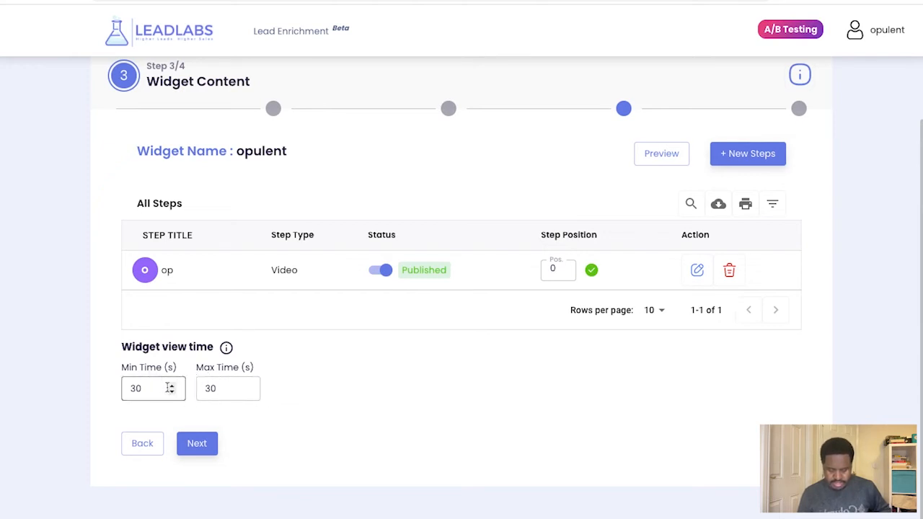
# Try a minimum widget view time of 28 seconds and set it back to 30 seconds.
pyautogui.click(171, 391)
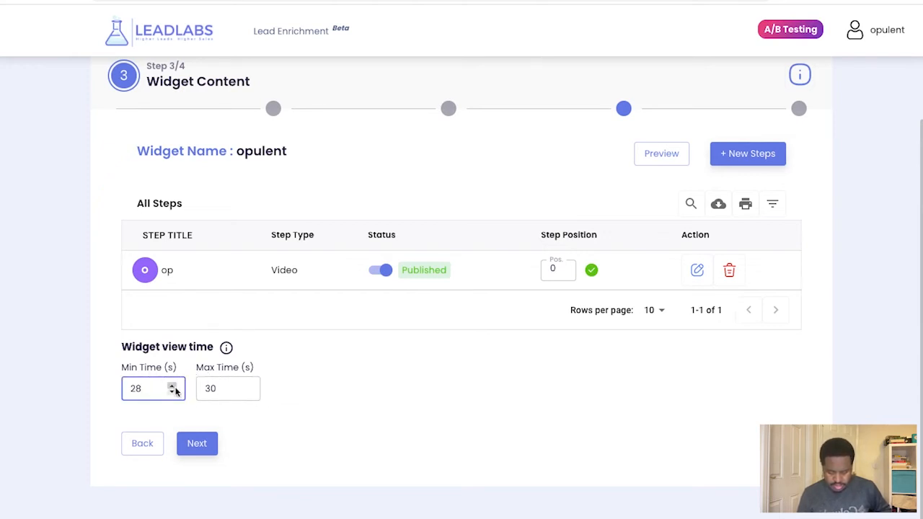
pyautogui.click(172, 386)
pyautogui.click(172, 386)
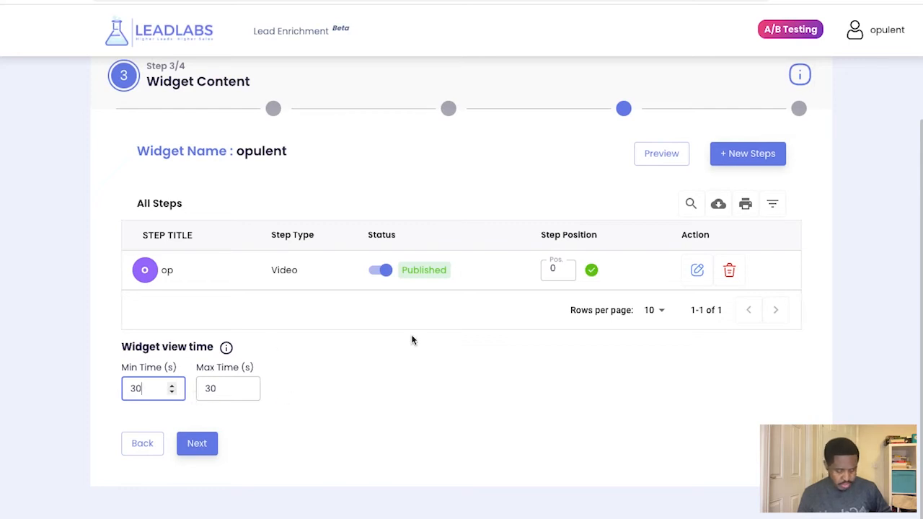
# Preview the widget and close the preview.
pyautogui.click(663, 158)
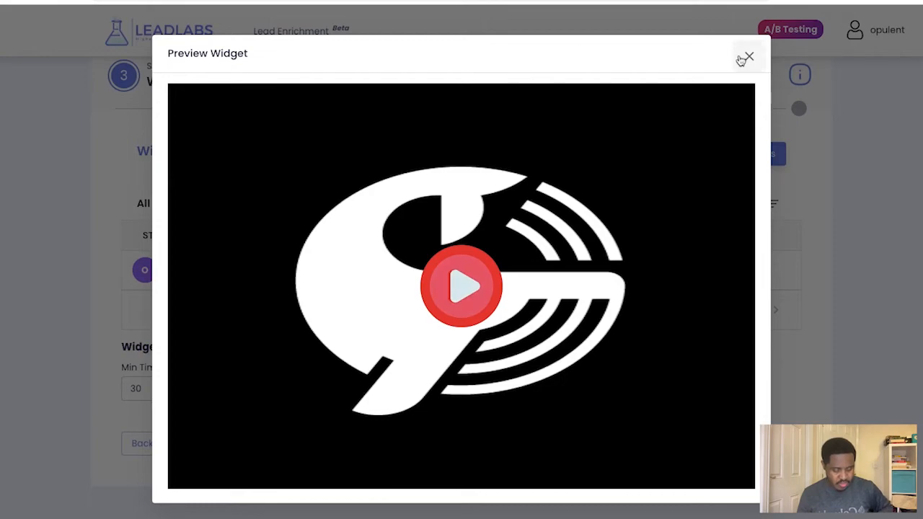
pyautogui.click(743, 58)
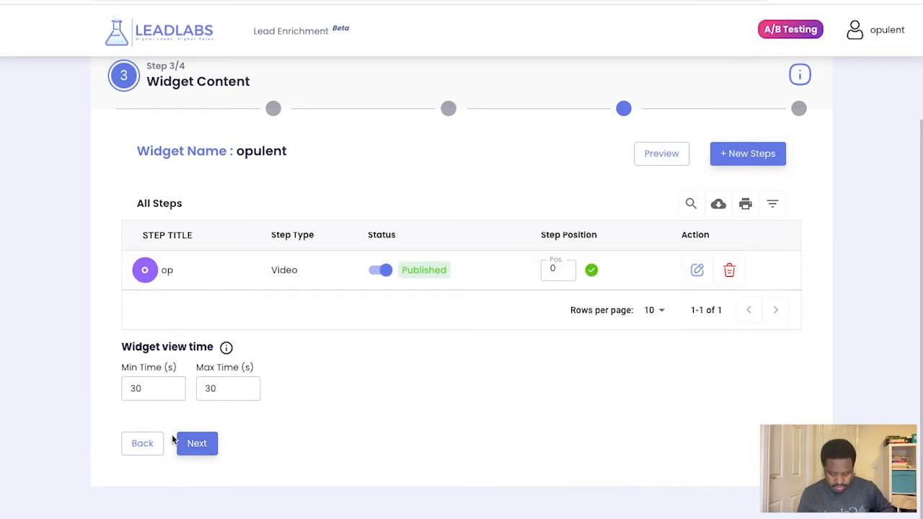
# Proceed to the widget settings and choose the red image from the library as the widget background.
pyautogui.click(189, 453)
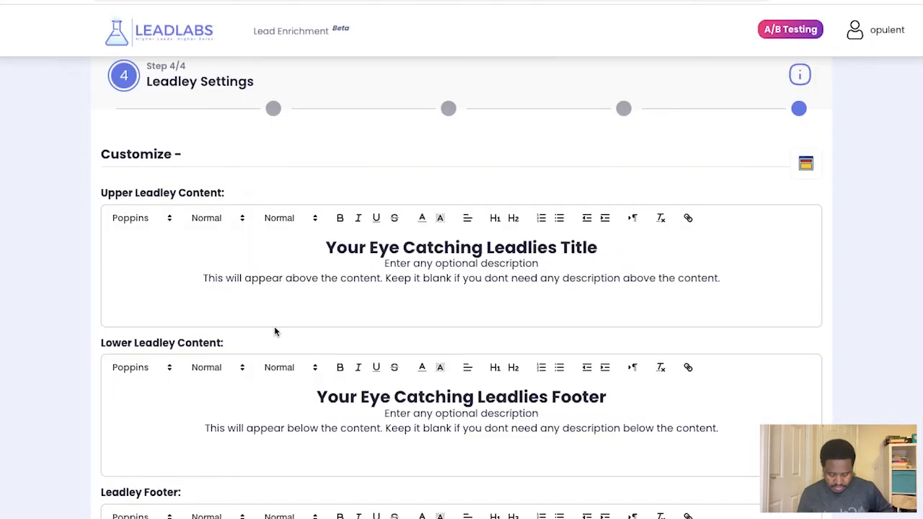
pyautogui.scroll(-1, 386, 185)
pyautogui.scroll(1, 386, 185)
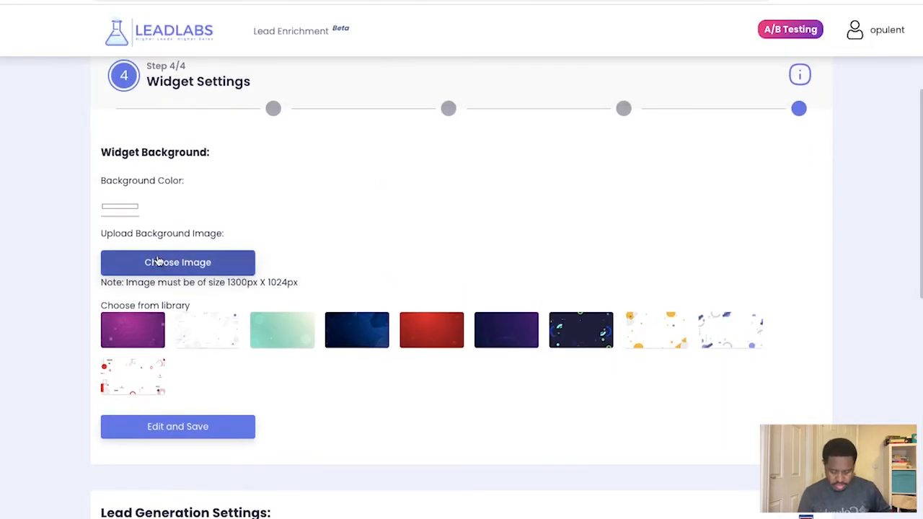
pyautogui.scroll(1, 354, 186)
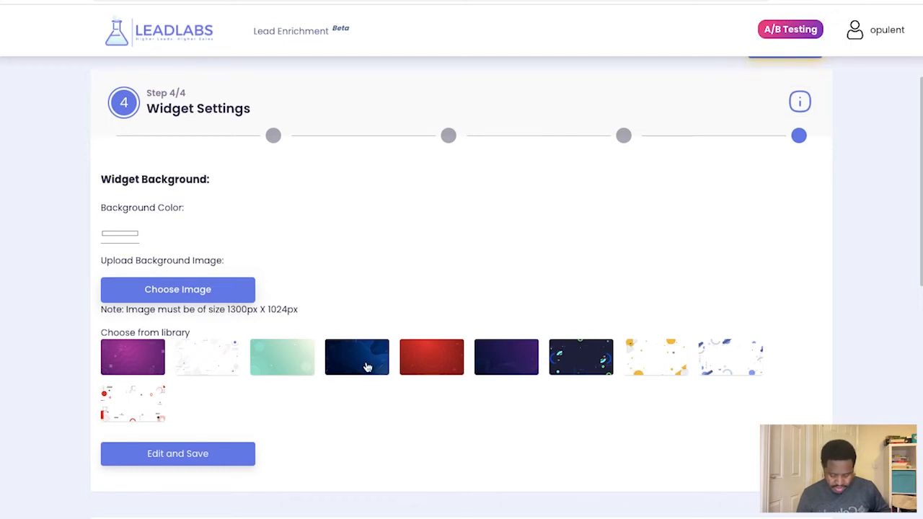
pyautogui.click(406, 373)
pyautogui.scroll(-1, 342, 309)
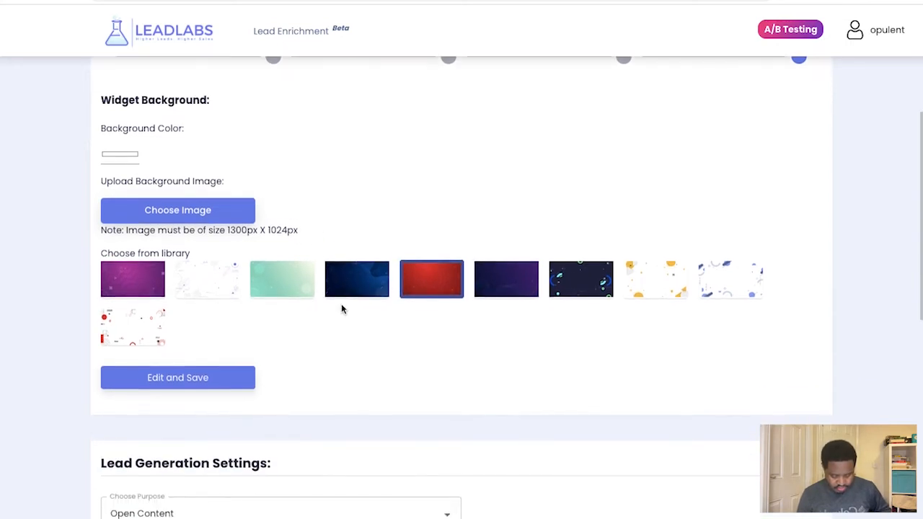
# Save the widget background setting with the red library image selected.
pyautogui.scroll(-1, 342, 309)
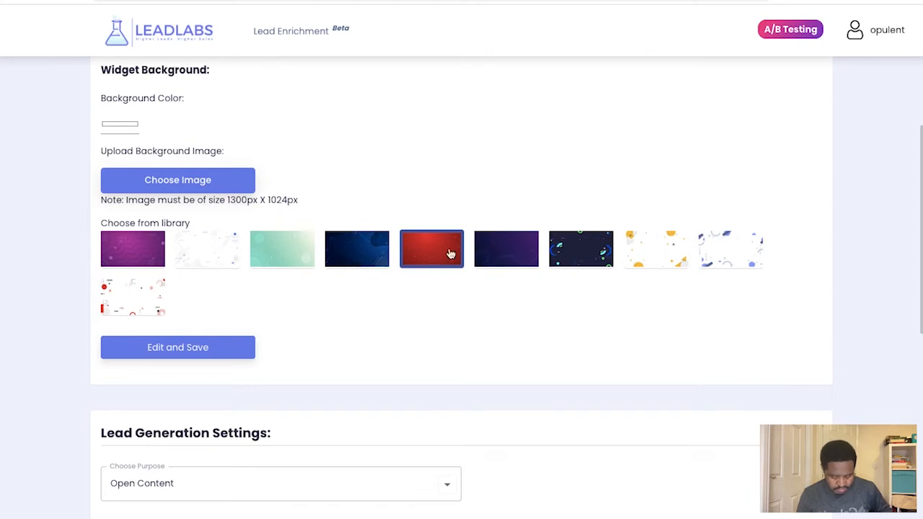
pyautogui.scroll(1, 173, 264)
pyautogui.scroll(-2, 173, 264)
pyautogui.scroll(1, 171, 287)
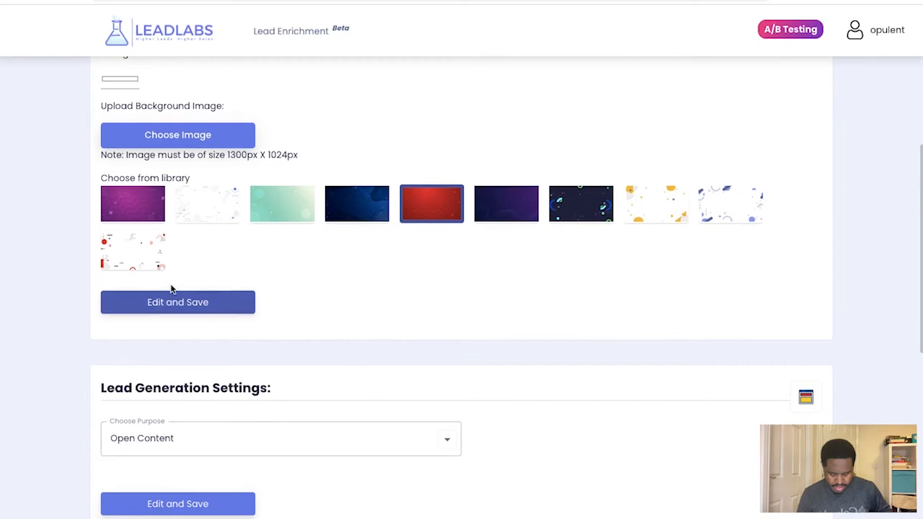
pyautogui.click(172, 302)
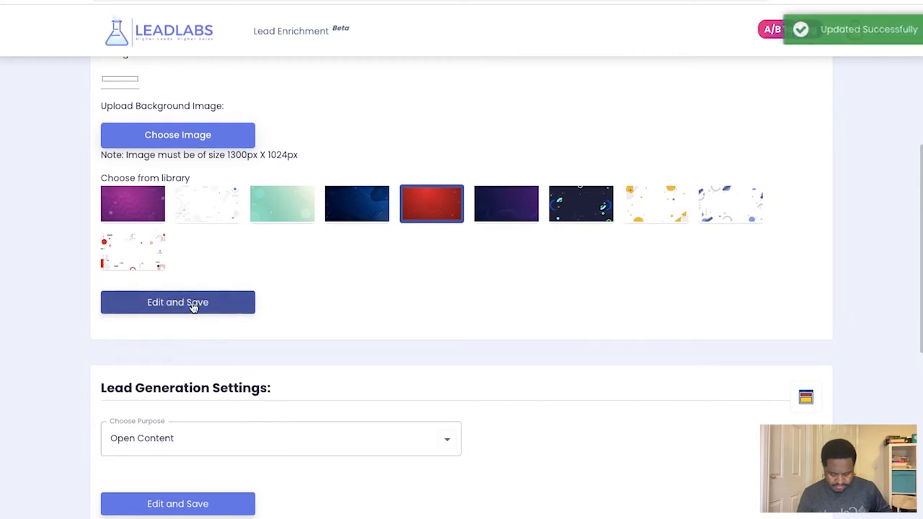
pyautogui.scroll(1, 291, 296)
pyautogui.scroll(2, 291, 296)
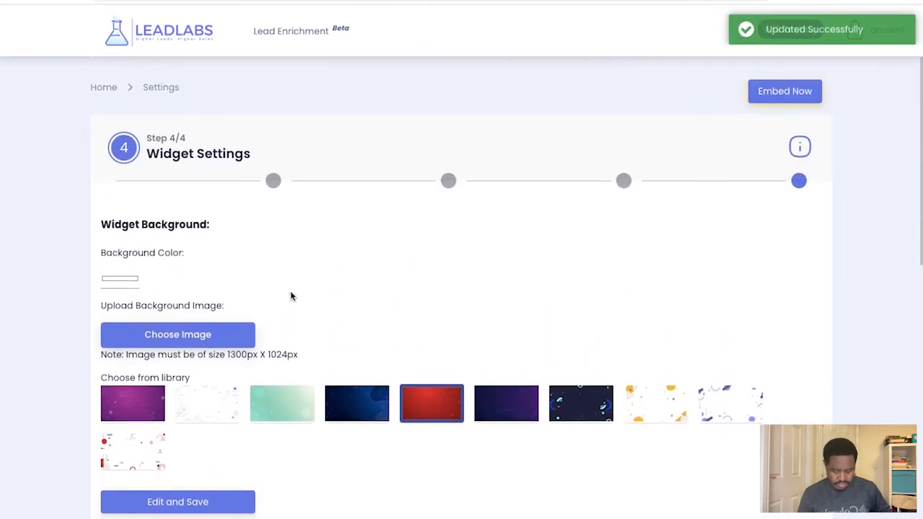
# Choose Open Content as the lead generation purpose and save the lead generation settings.
pyautogui.scroll(-10, 461, 208)
pyautogui.scroll(2, 461, 210)
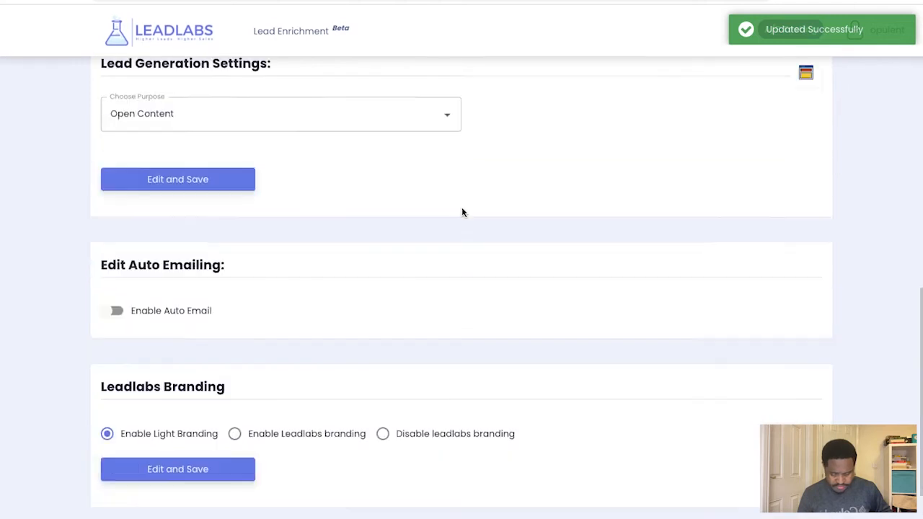
pyautogui.click(233, 166)
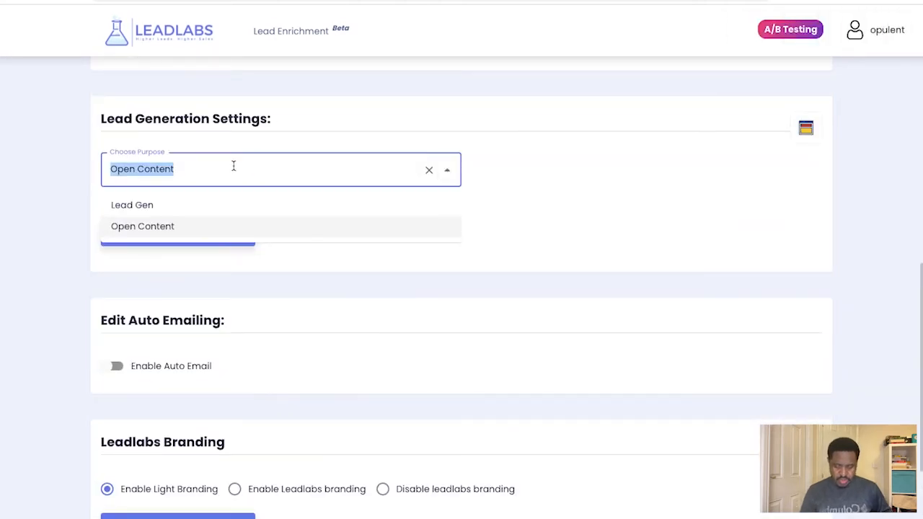
pyautogui.click(183, 225)
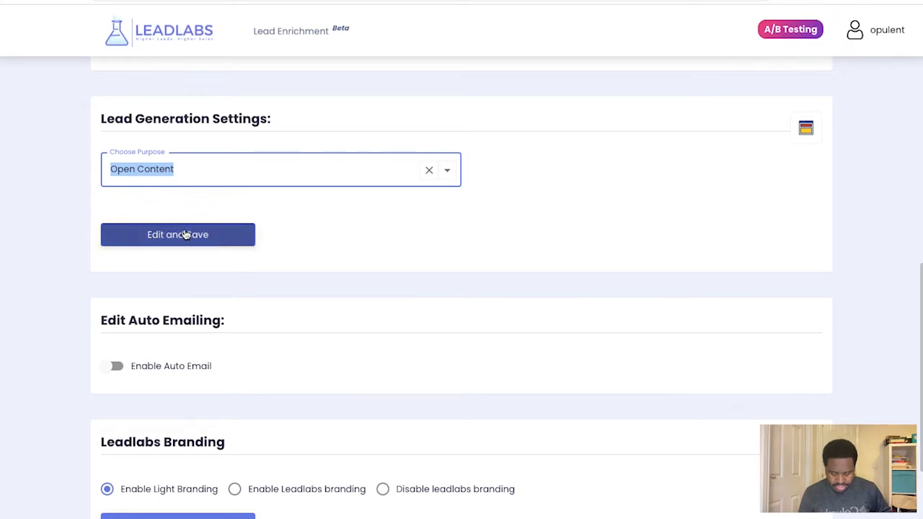
pyautogui.click(151, 239)
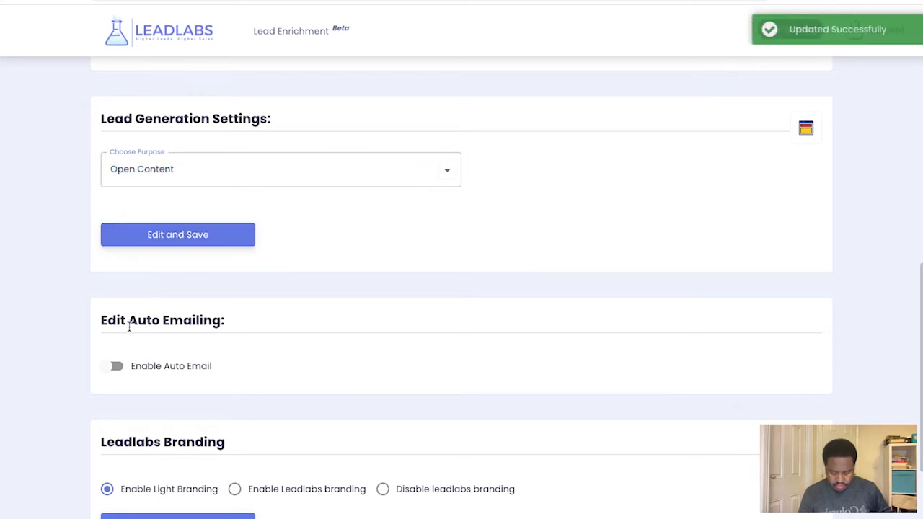
# Enable auto email for the widget and set the email subject to subject1.
pyautogui.click(109, 372)
pyautogui.scroll(-2, 267, 368)
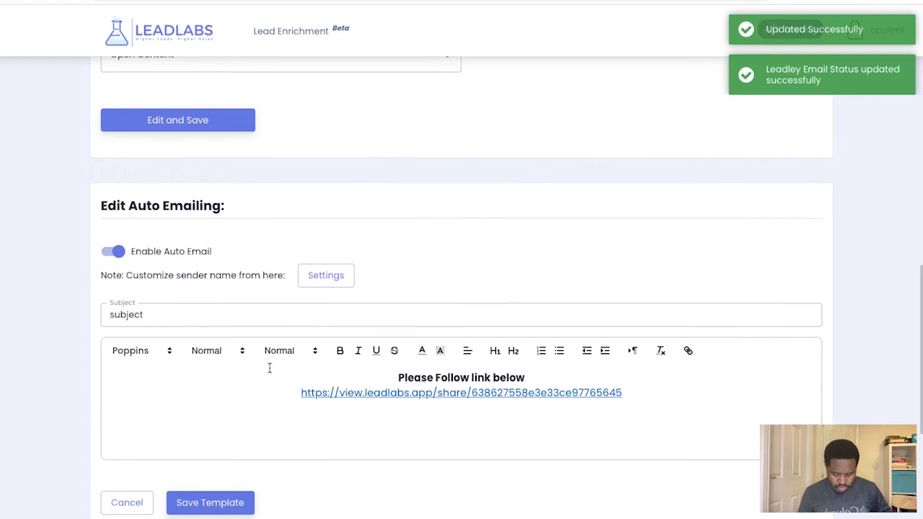
pyautogui.scroll(-1, 285, 299)
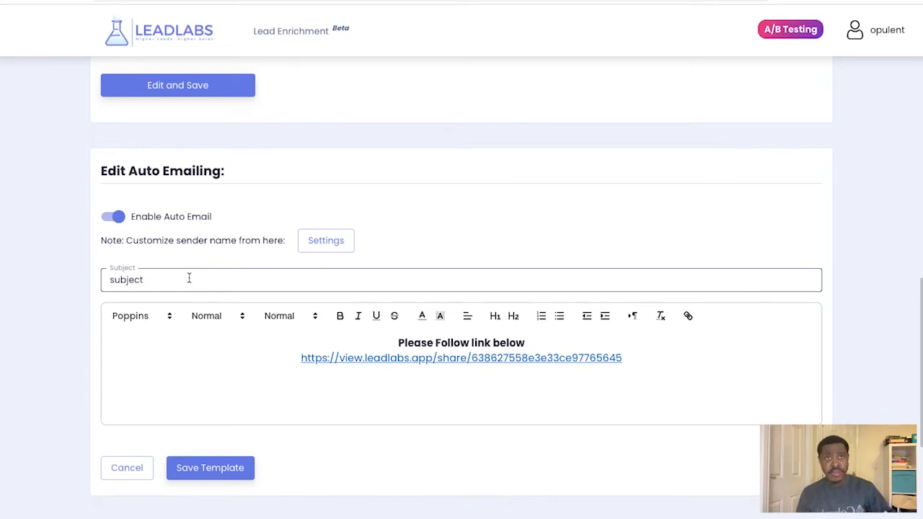
pyautogui.moveTo(189, 279); pyautogui.dragTo(78, 272)
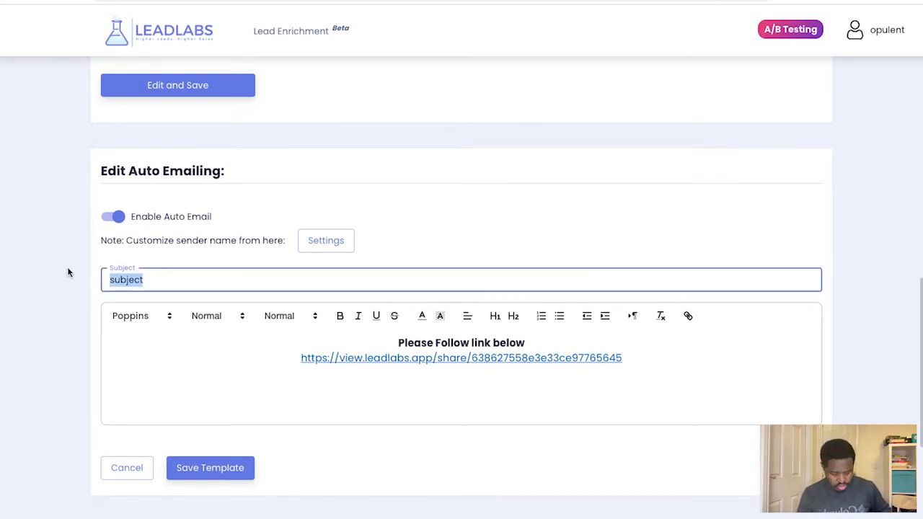
pyautogui.press('Right')
pyautogui.write('1')
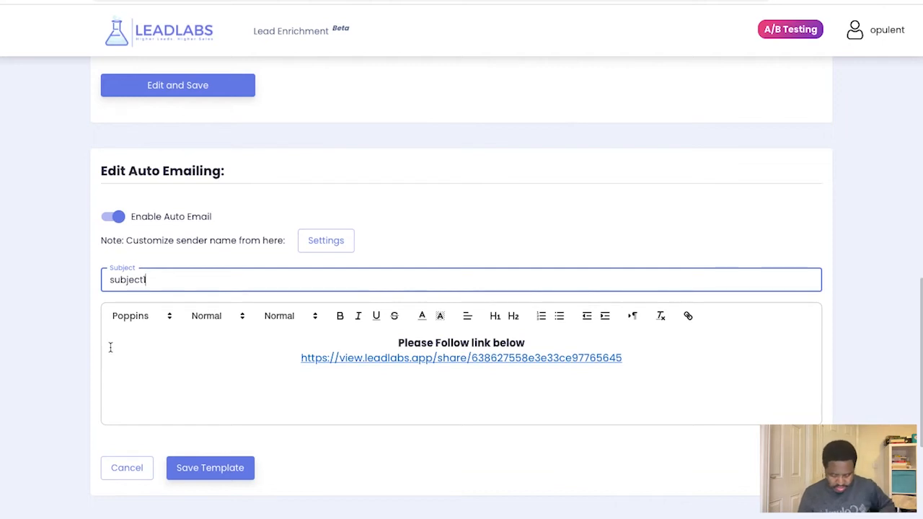
pyautogui.click(273, 360)
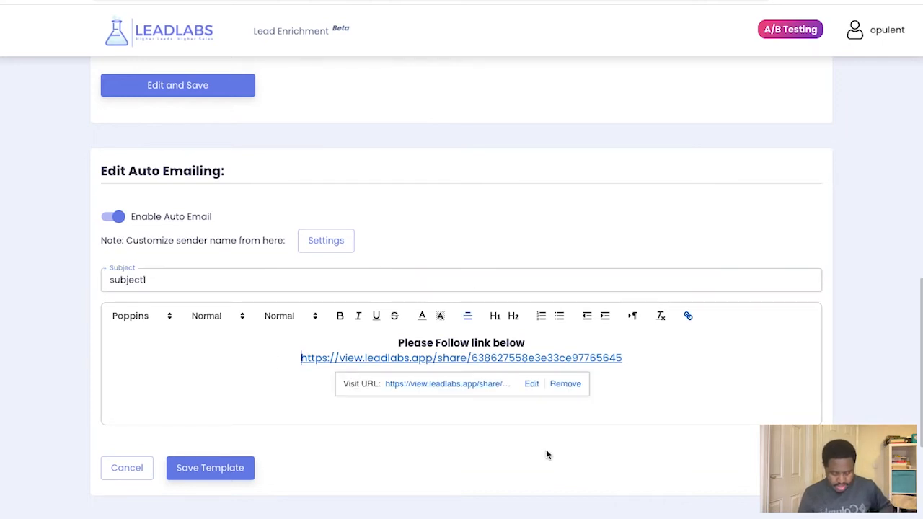
pyautogui.click(665, 357)
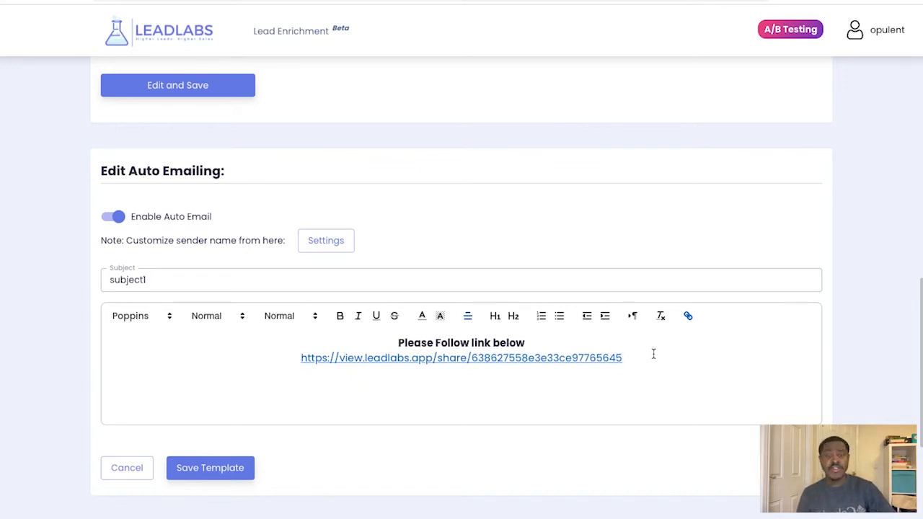
pyautogui.write('kk')
pyautogui.press('BackSpace')
pyautogui.press('BackSpace')
pyautogui.click(683, 356)
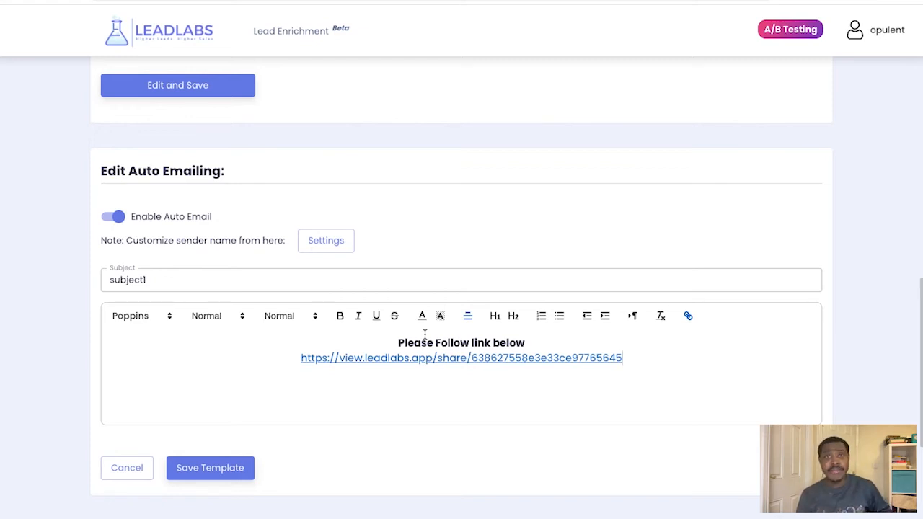
# Examine the font, text size and heading choices available for the auto email body.
pyautogui.click(167, 318)
pyautogui.scroll(-1, 147, 373)
pyautogui.scroll(1, 148, 374)
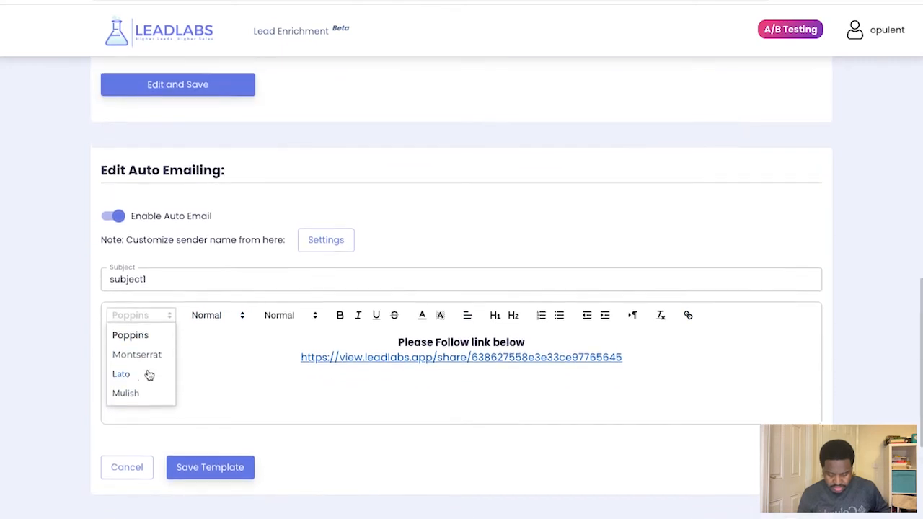
pyautogui.click(231, 325)
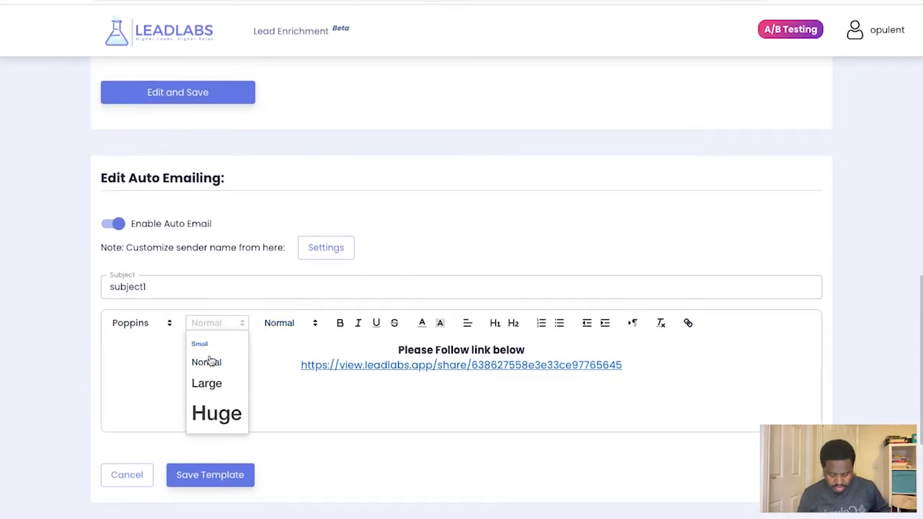
pyautogui.click(292, 323)
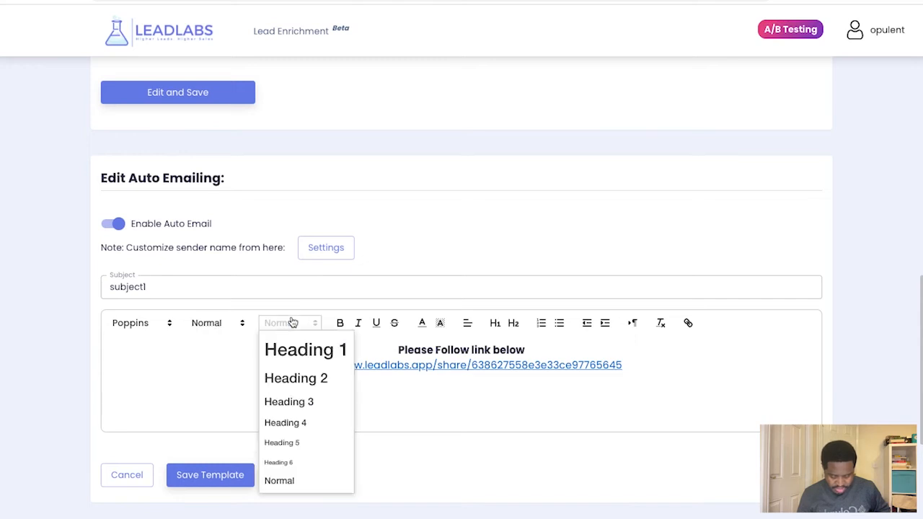
pyautogui.click(361, 336)
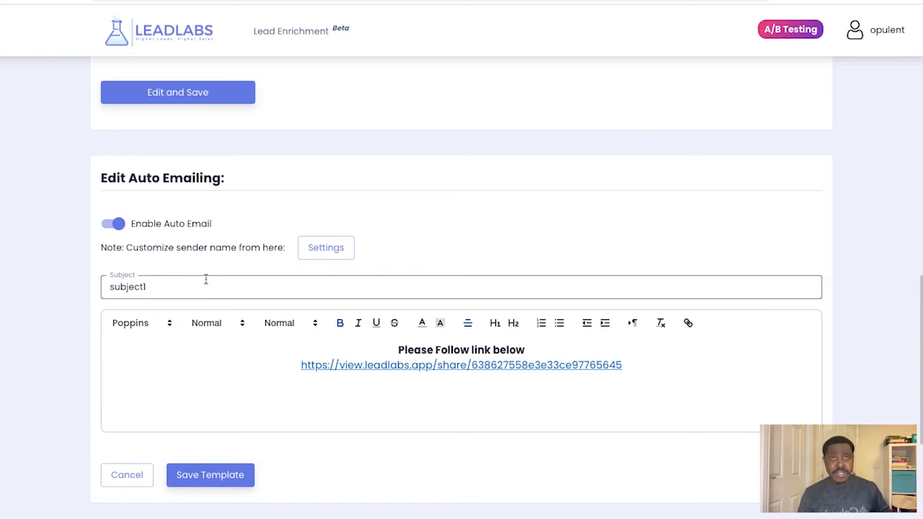
# Save the auto email template and finish the widget setup with light branding enabled.
pyautogui.scroll(-1, 205, 279)
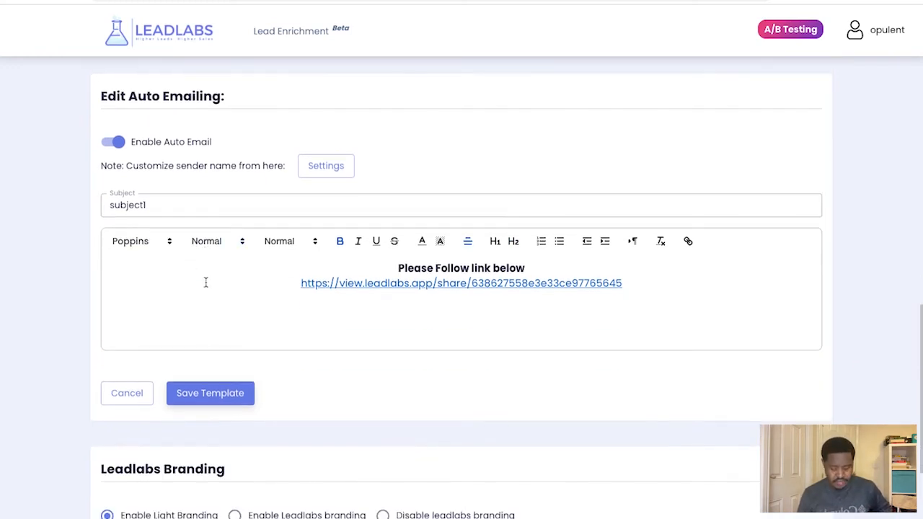
pyautogui.click(199, 393)
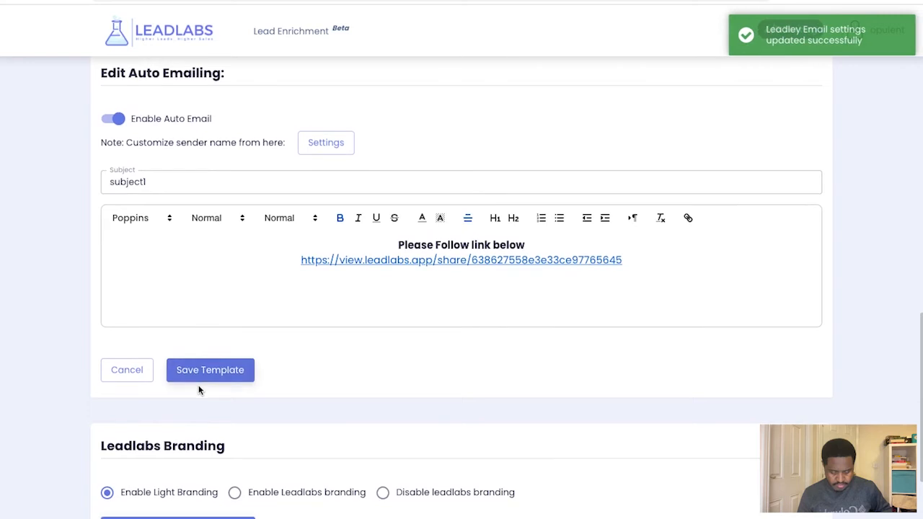
pyautogui.scroll(-2, 233, 332)
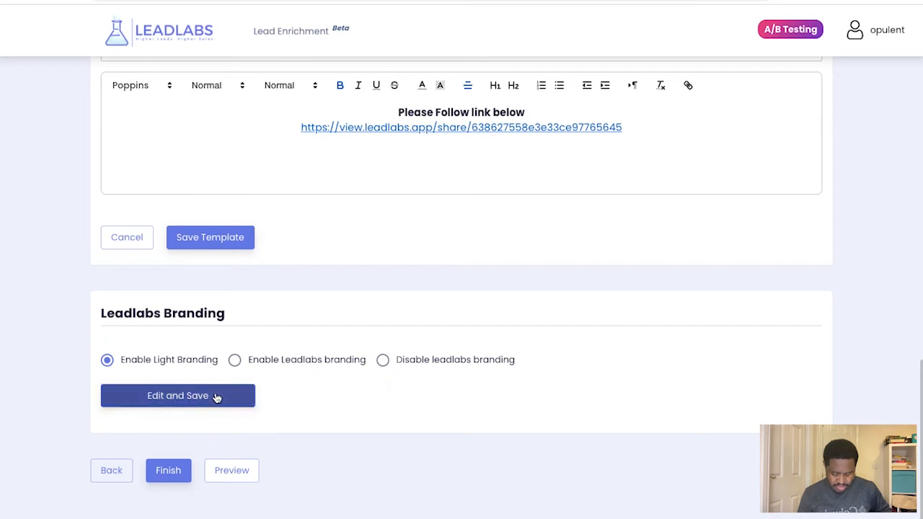
pyautogui.click(185, 475)
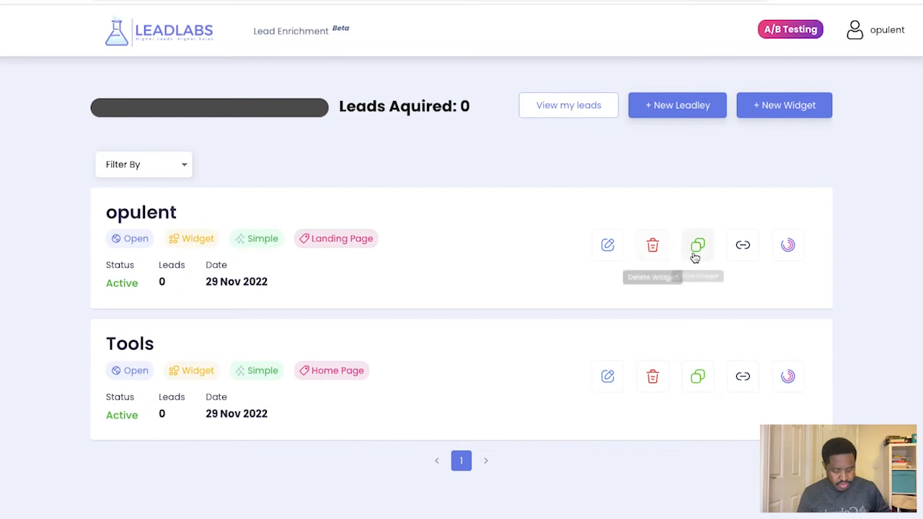
# View the embed code of the opulent widget and close it.
pyautogui.click(742, 246)
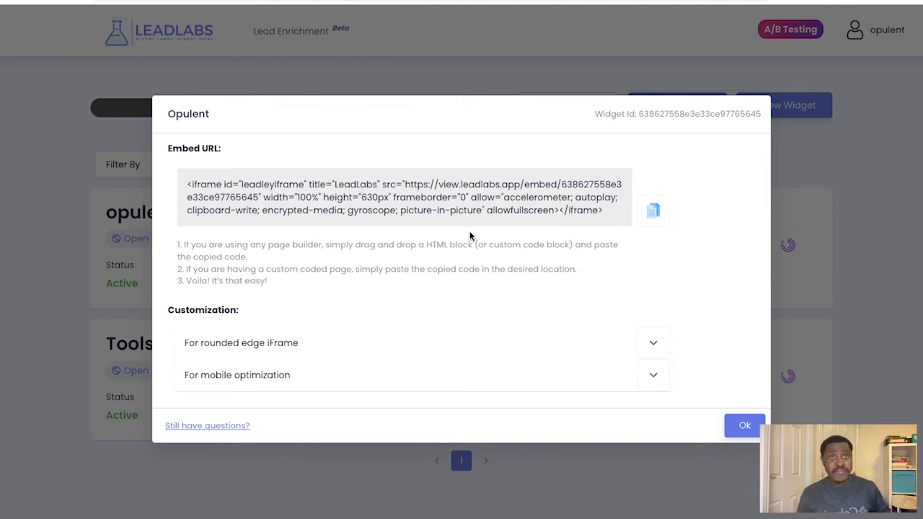
pyautogui.click(744, 426)
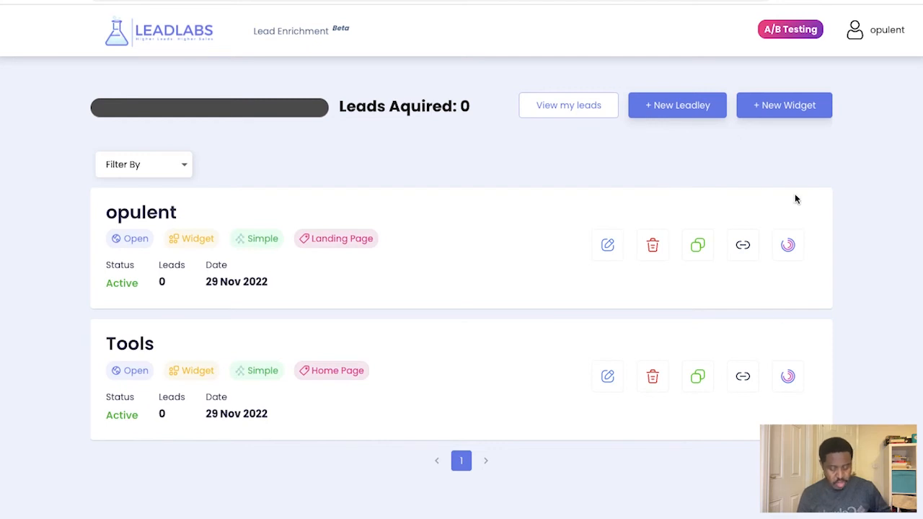
# Review the opulent widget's analytics by Daily period and its Visitor Intelligence, and close the report.
pyautogui.click(789, 246)
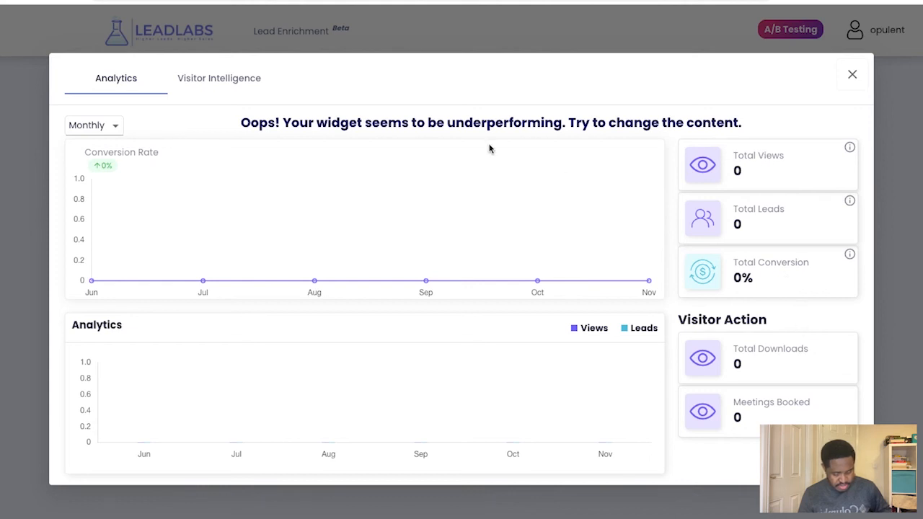
pyautogui.click(105, 128)
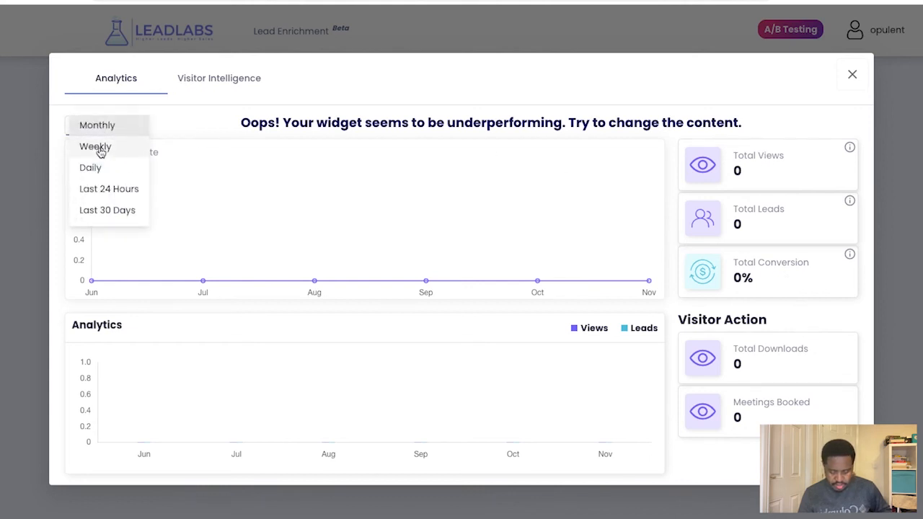
pyautogui.click(99, 167)
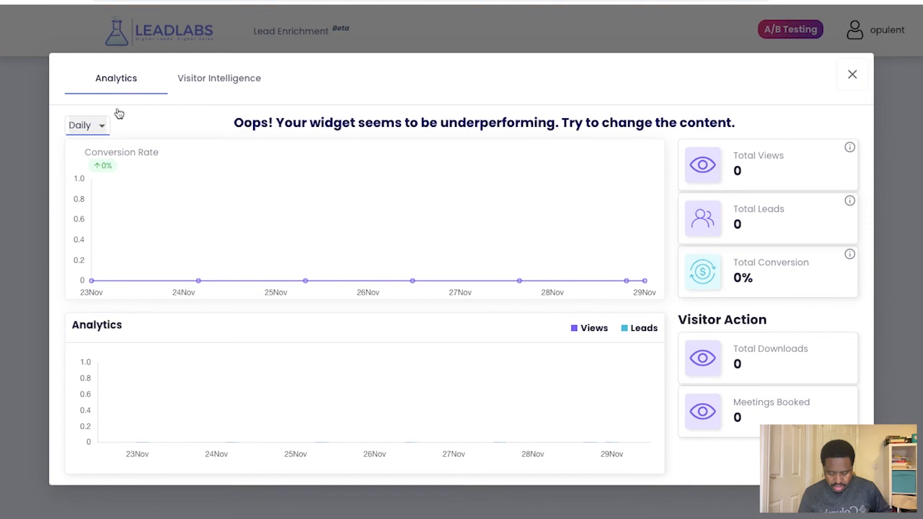
pyautogui.click(213, 82)
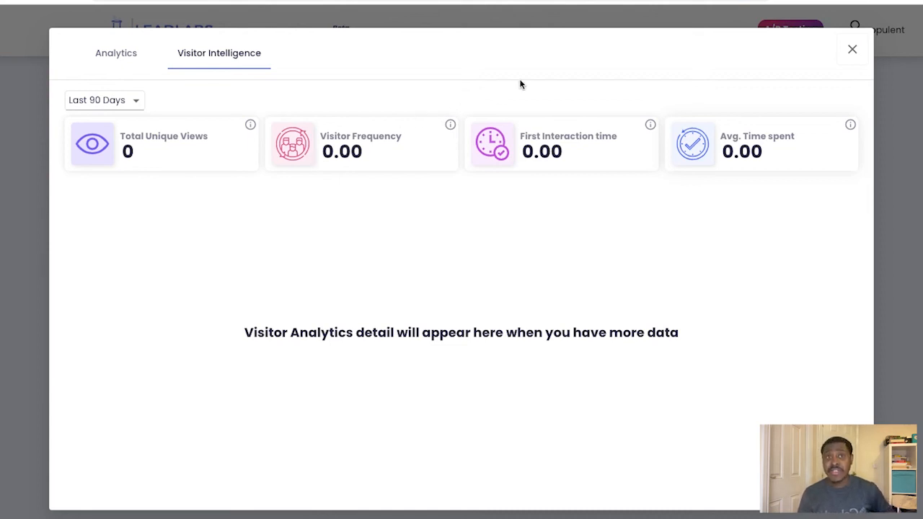
pyautogui.click(852, 51)
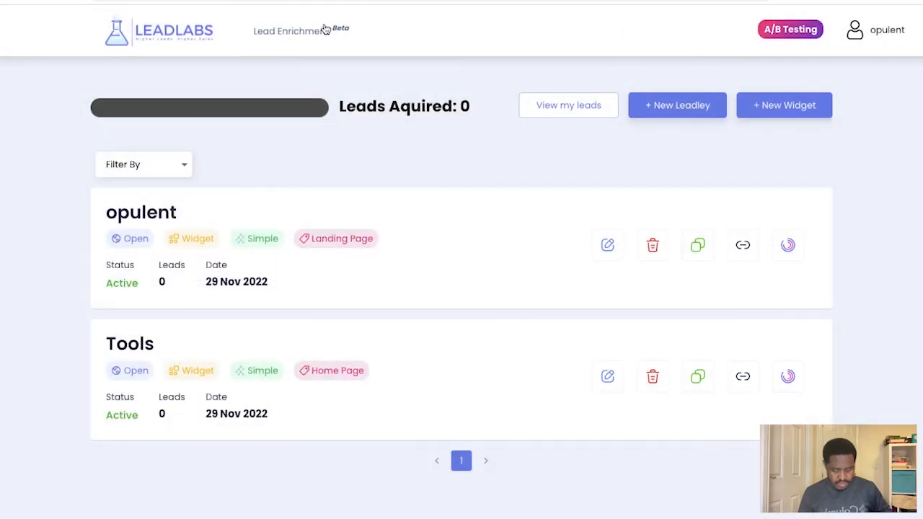
# Look through the Lead Enrichment report's prospect list and the industries and employee ranges under Traffic Quality.
pyautogui.click(312, 30)
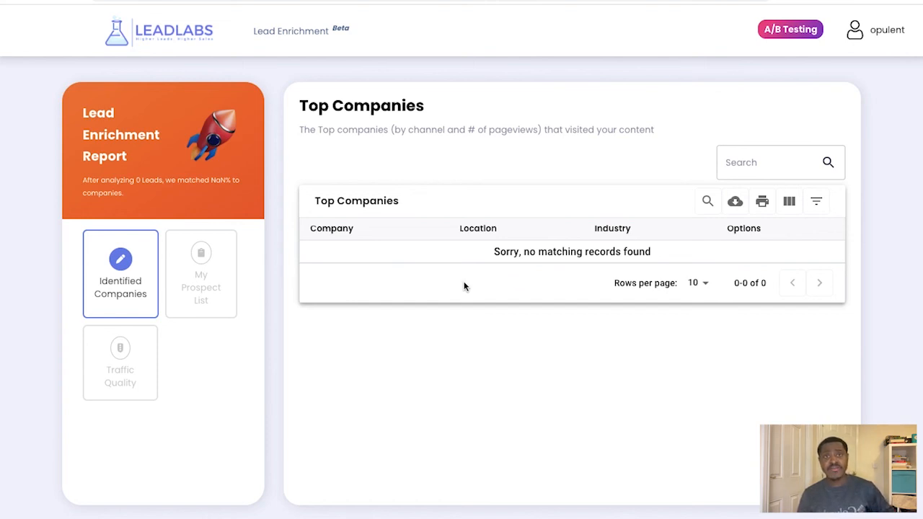
pyautogui.click(181, 292)
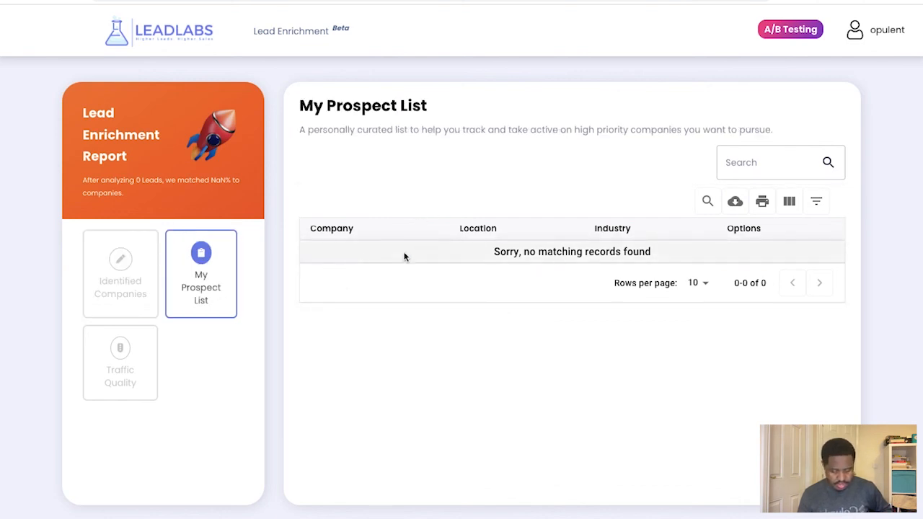
pyautogui.click(128, 361)
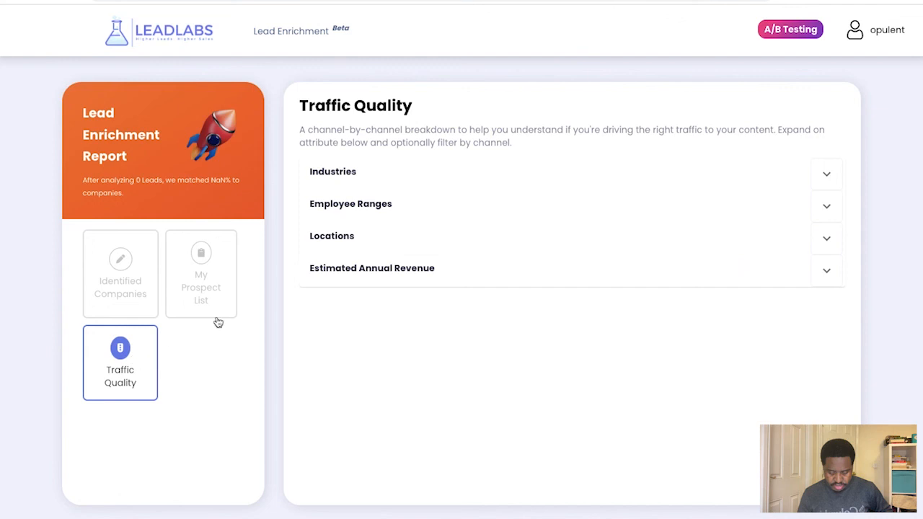
pyautogui.click(497, 175)
pyautogui.click(495, 175)
pyautogui.click(493, 210)
pyautogui.click(490, 216)
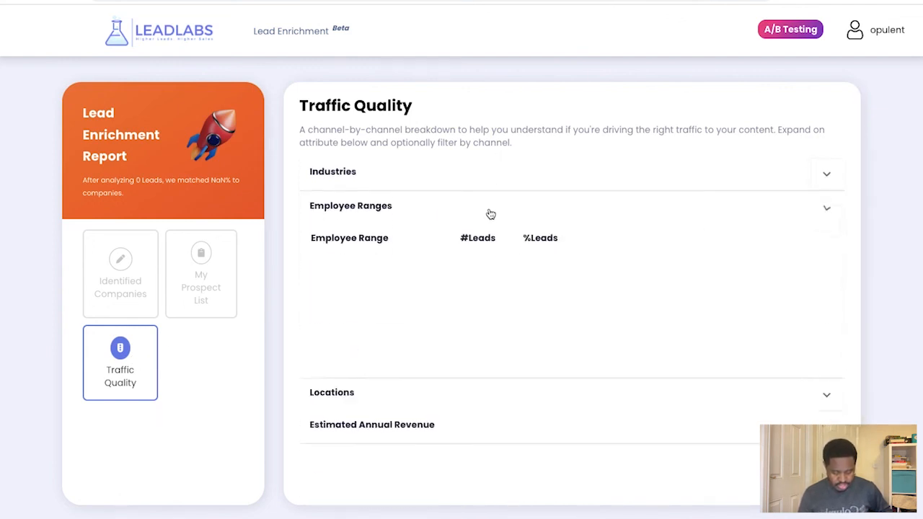
# Set up a new A/B test comparing Tools as Widget A with opulent as Widget B.
pyautogui.click(797, 29)
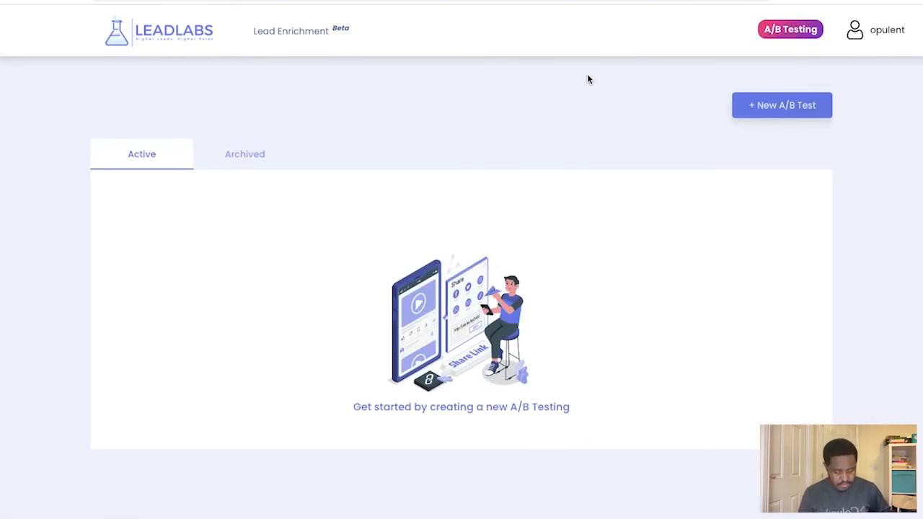
pyautogui.click(766, 110)
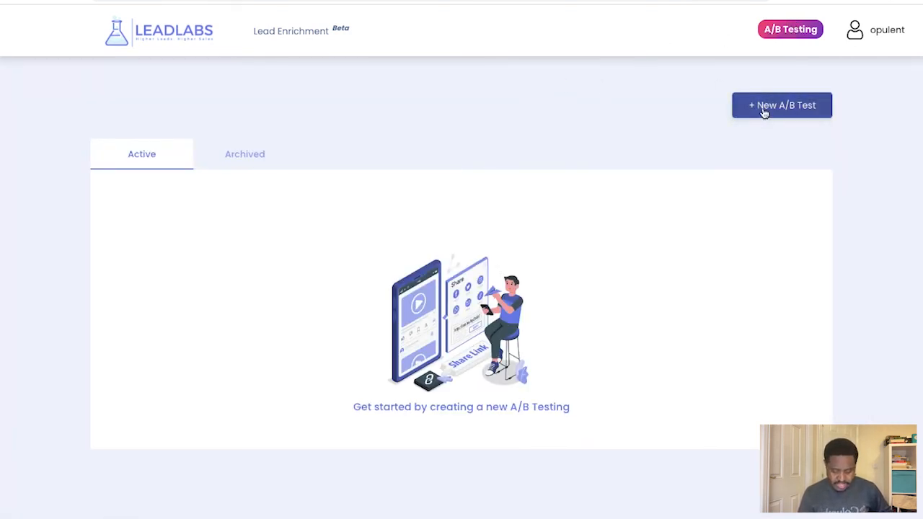
pyautogui.click(764, 112)
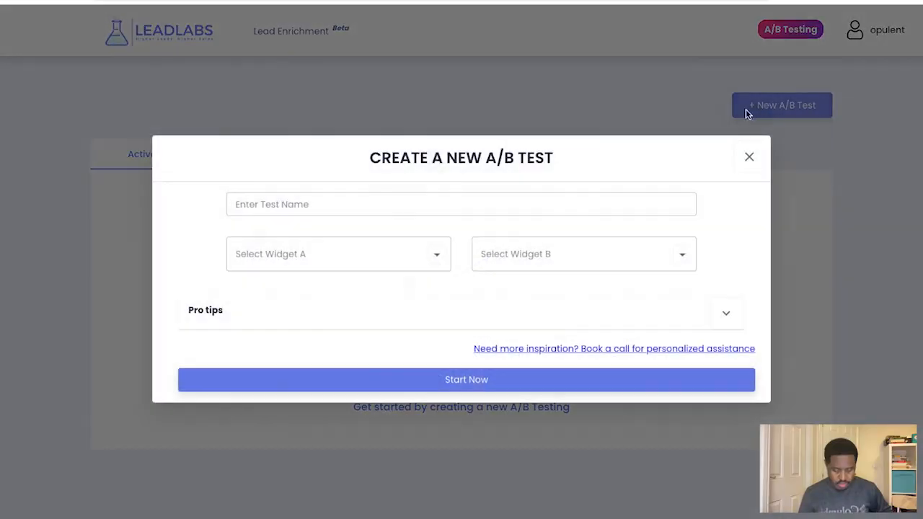
pyautogui.click(370, 240)
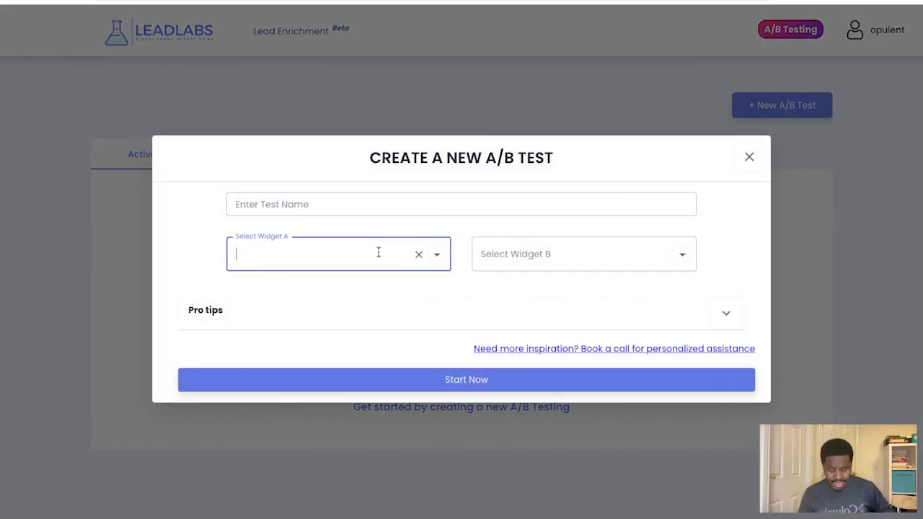
pyautogui.click(437, 255)
pyautogui.click(360, 295)
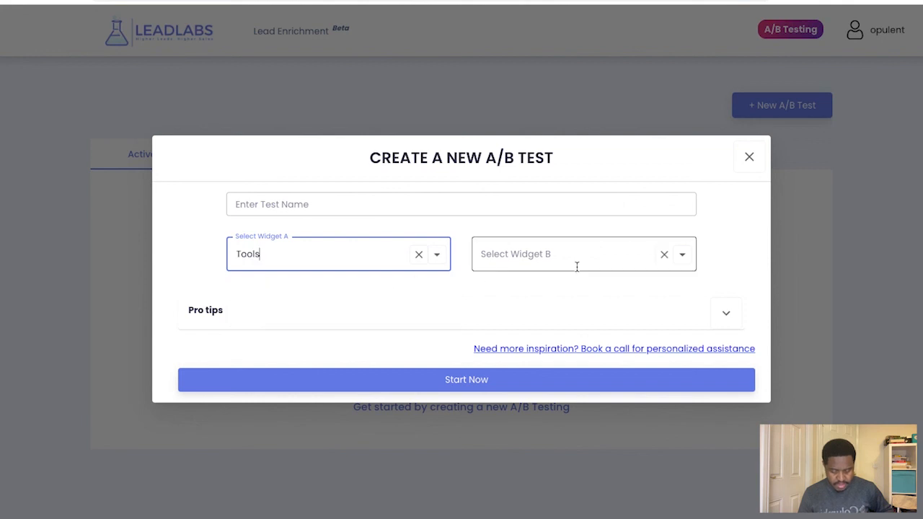
pyautogui.click(682, 257)
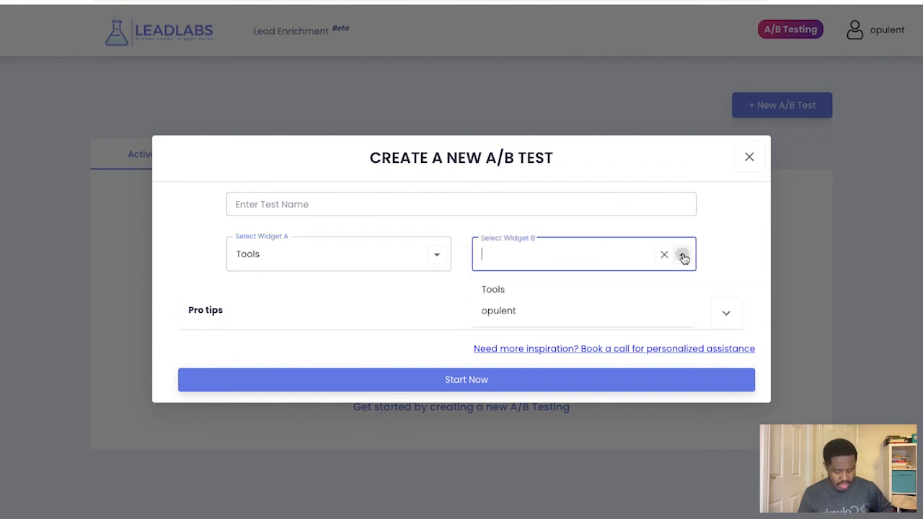
pyautogui.click(544, 310)
# Name the A/B test "tool" and start it.
pyautogui.click(375, 201)
pyautogui.write('tool')
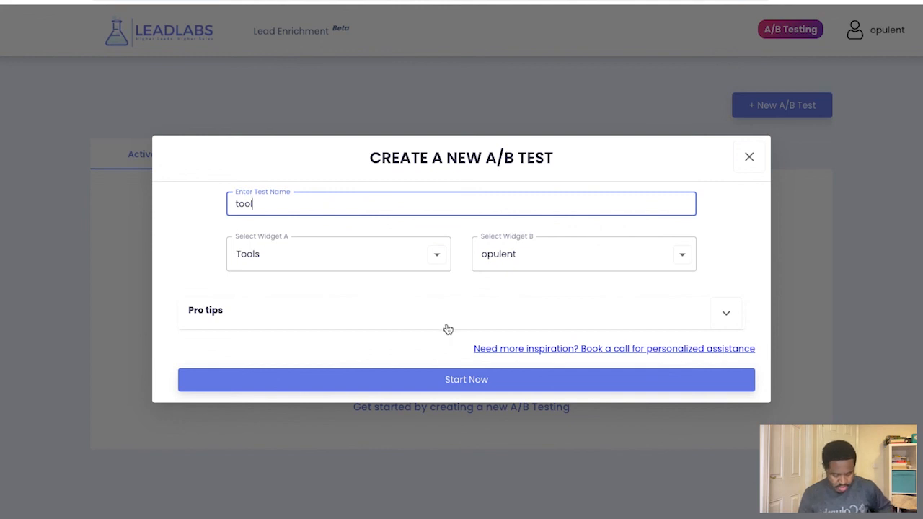
pyautogui.click(445, 380)
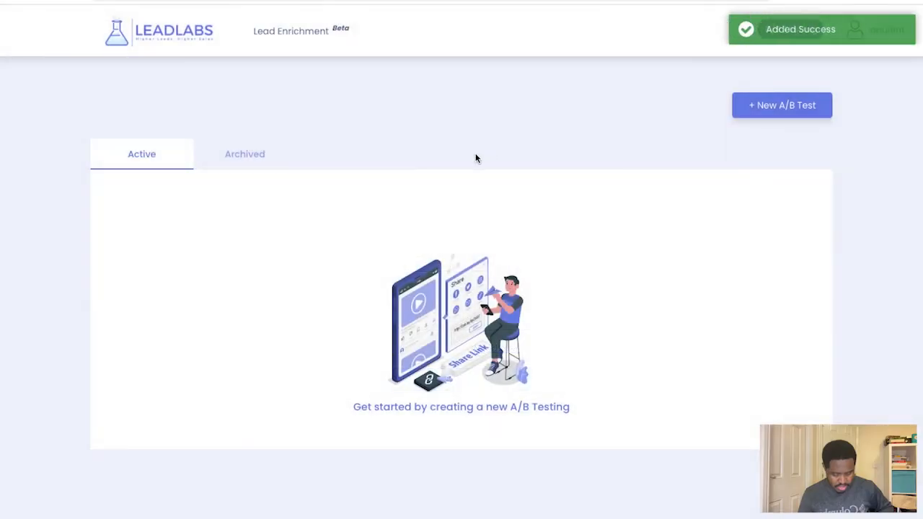